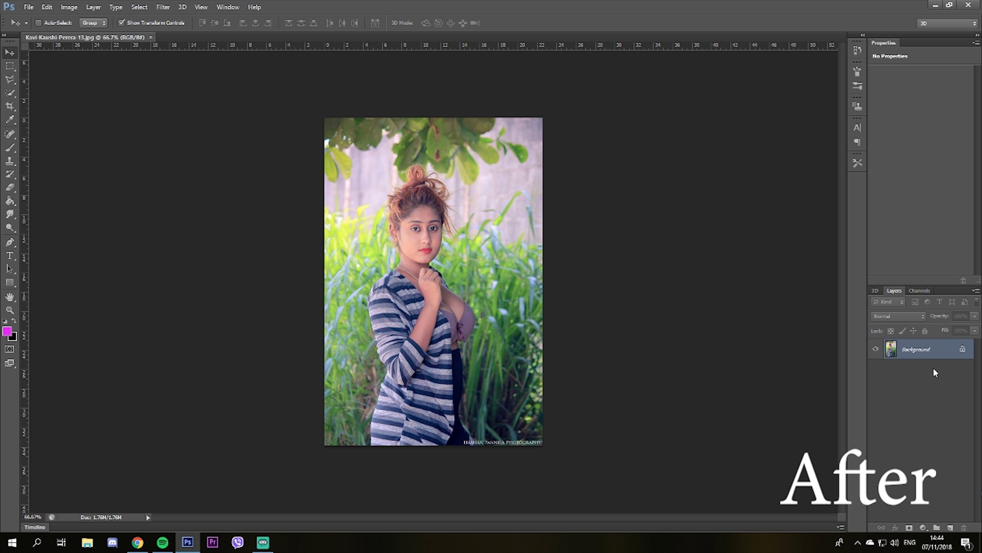
Duplicate the Background onto Layer 1 and hide the original Background layer.
key("ctrl+j")
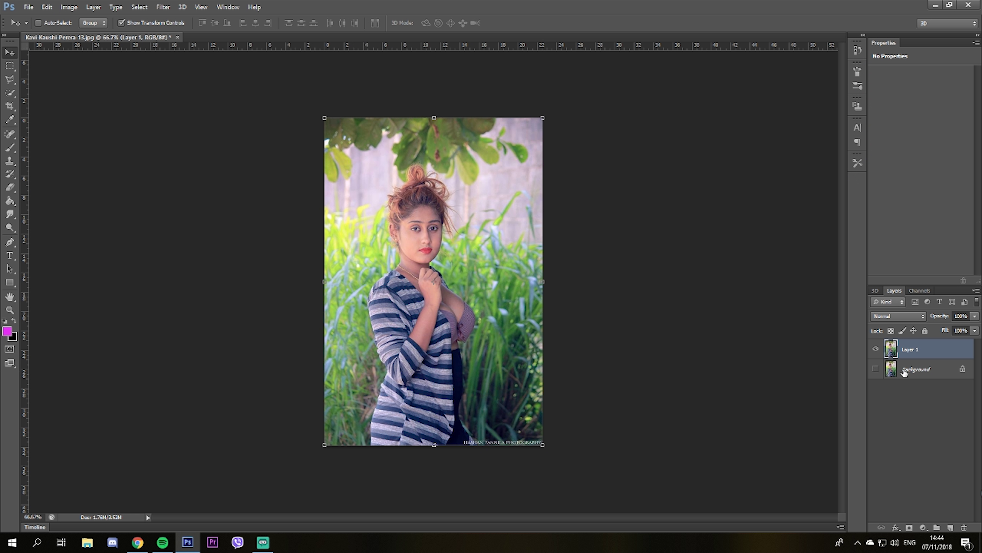
left_click(904, 372)
left_click(896, 349)
Crop off the bottom strip carrying the photographer's watermark.
left_click(11, 106)
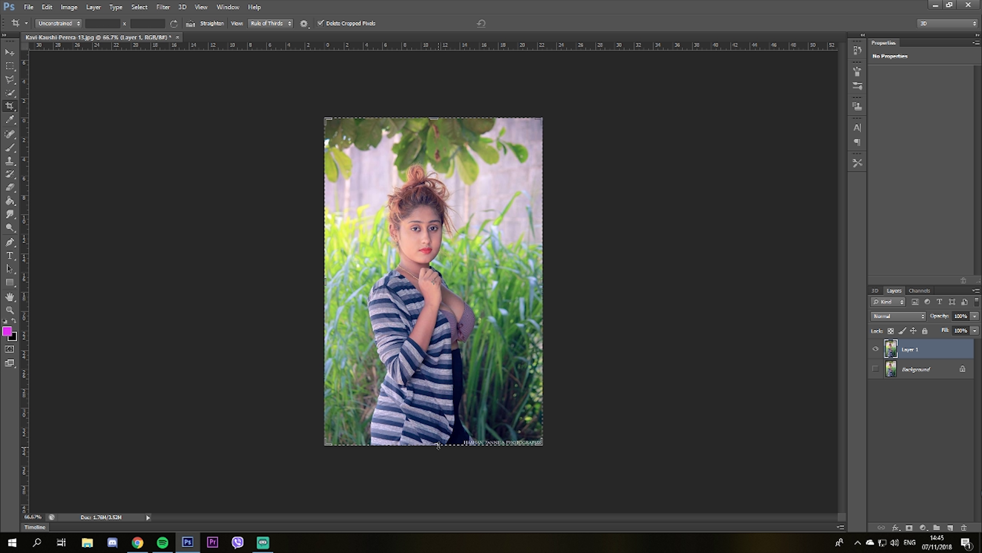
left_click_drag(438, 445, 439, 440)
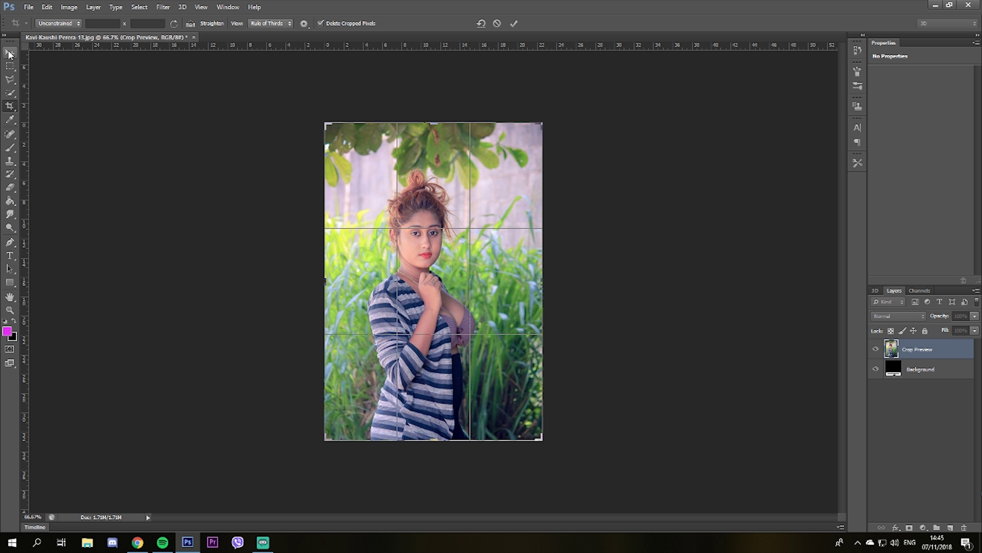
left_click(513, 23)
left_click(9, 55)
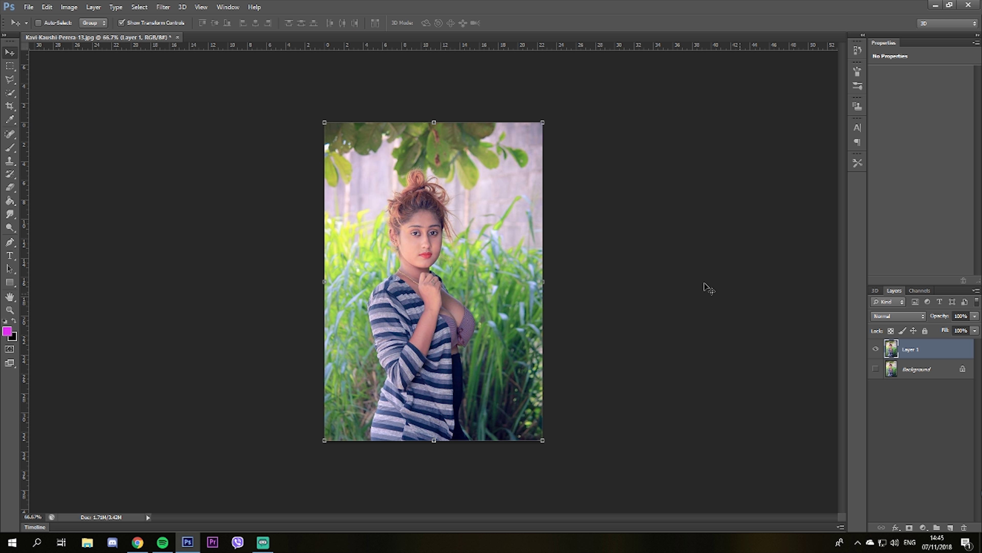
Apply the Artistic Poster Edges filter from the Filter Gallery to Layer 1.
left_click(163, 7)
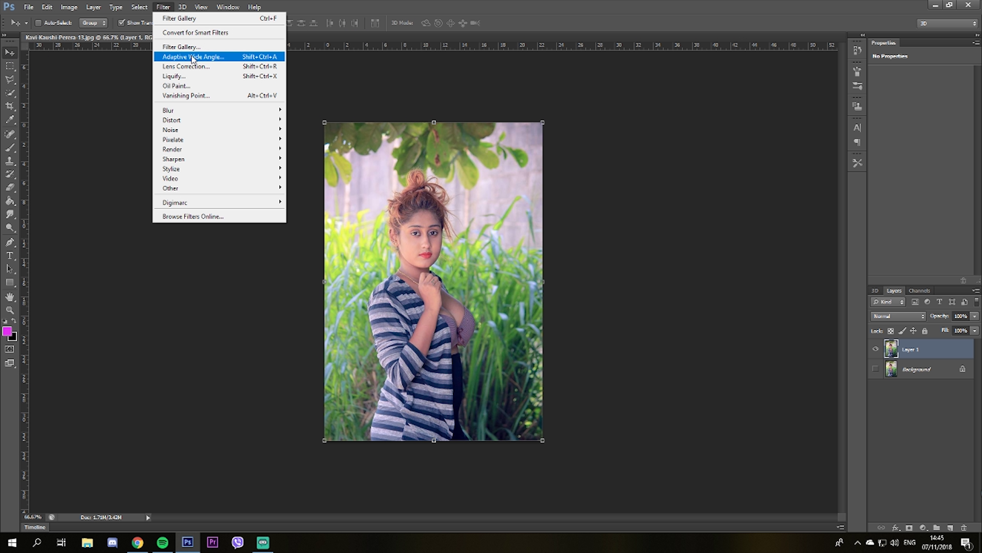
left_click(186, 45)
left_click(721, 155)
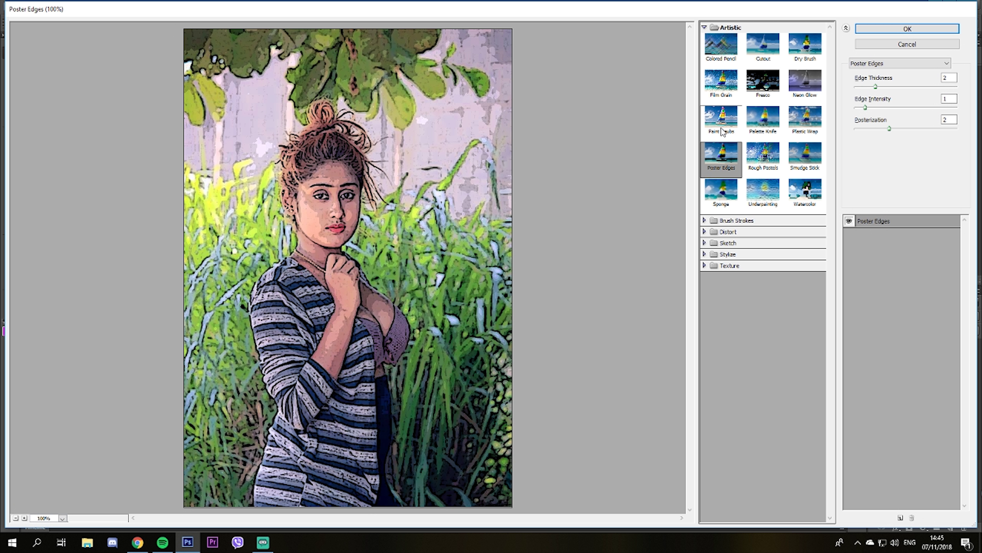
left_click(721, 118)
left_click(721, 155)
key("Return")
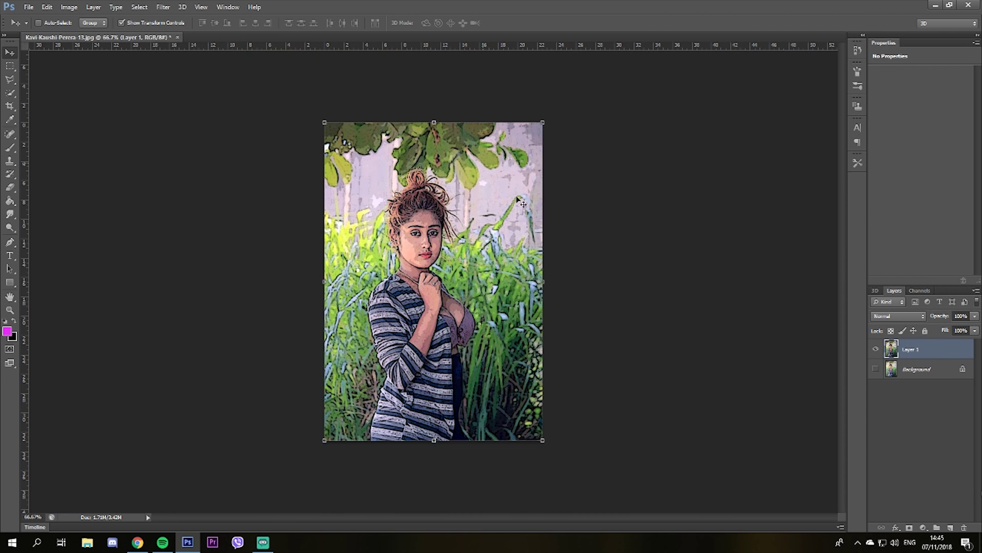
Add an empty Layer 2 above and reselect the cartoon photo layer.
left_click(950, 527)
left_click(905, 370)
key("ctrl+t")
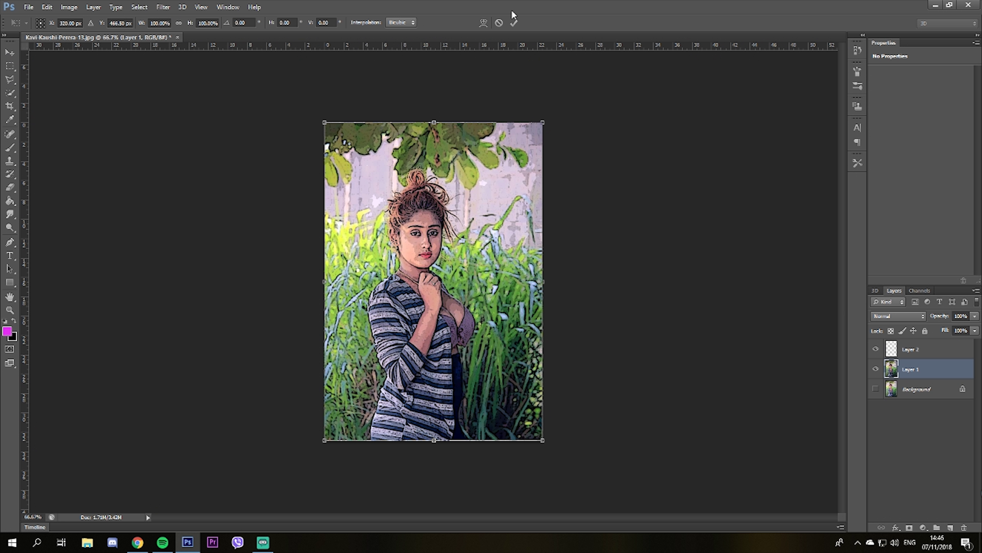
left_click(514, 23)
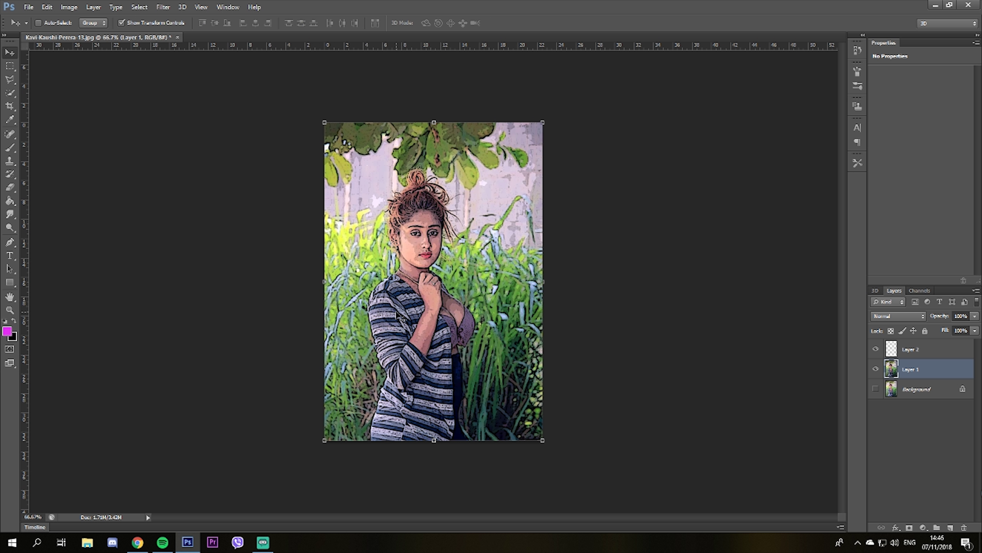
Shift Layer 1's color balance to Cyan/Red +16 and Magenta/Green -7.
key("ctrl+b")
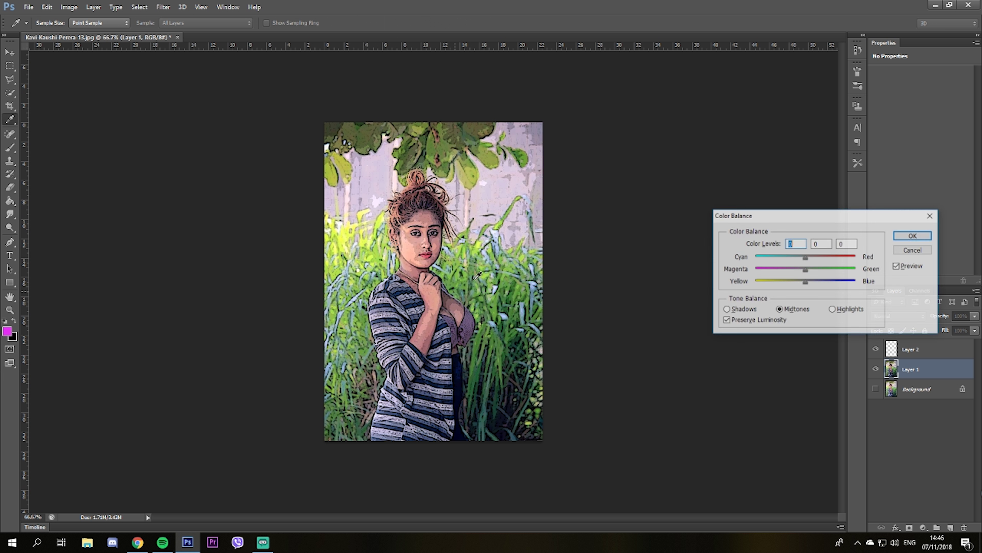
left_click_drag(768, 221, 806, 223)
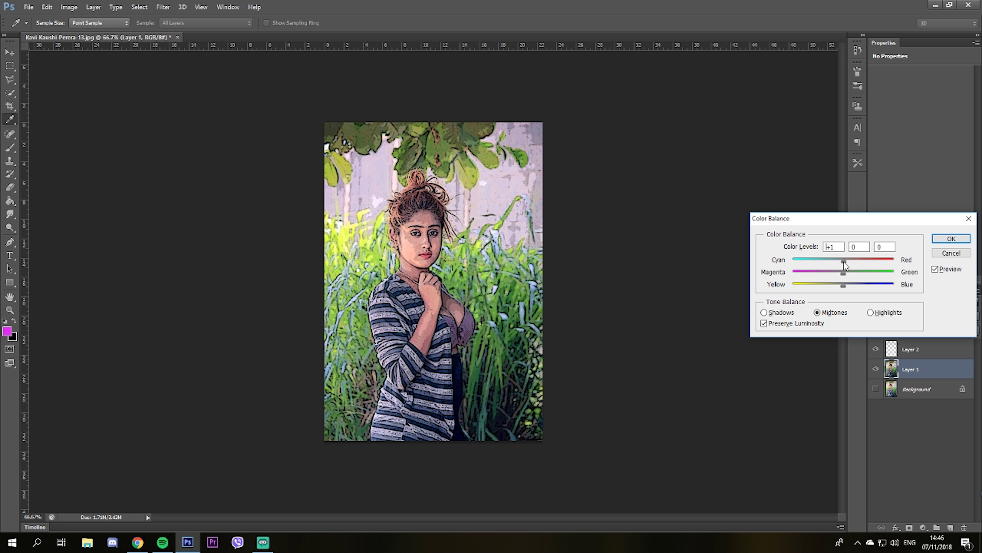
left_click_drag(843, 273, 840, 273)
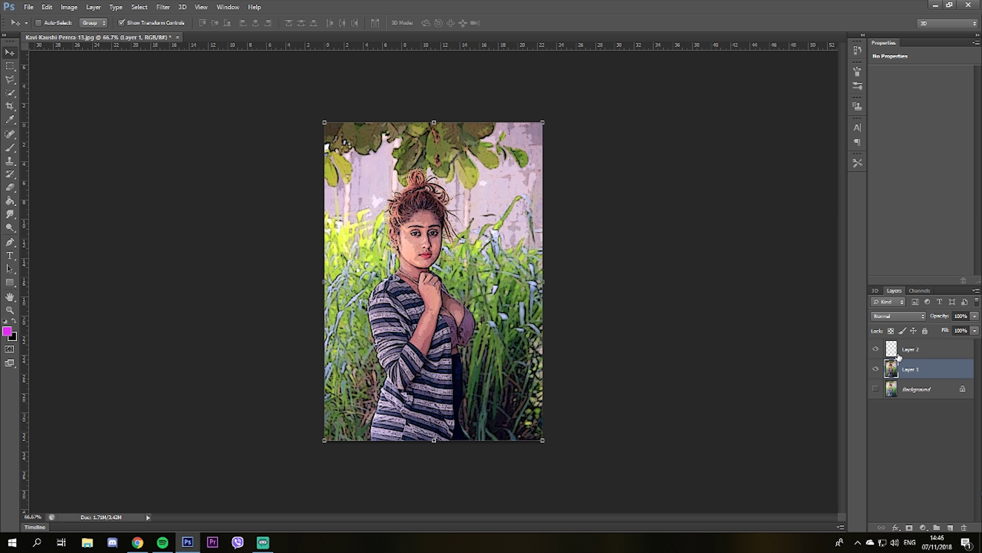
left_click(951, 238)
key("alt+bracketright")
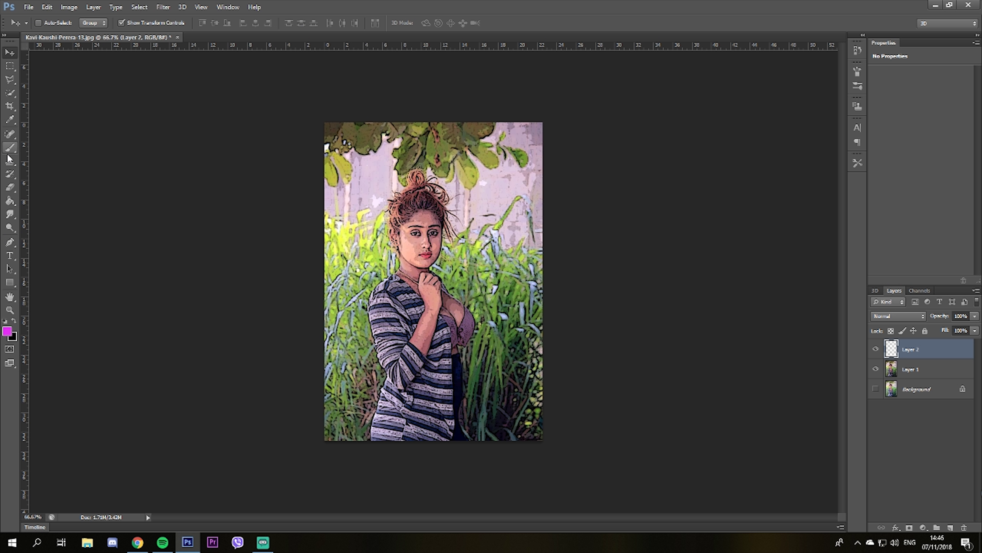
Select the Brush tool with 0% hardness at about 73 px.
left_click(9, 150)
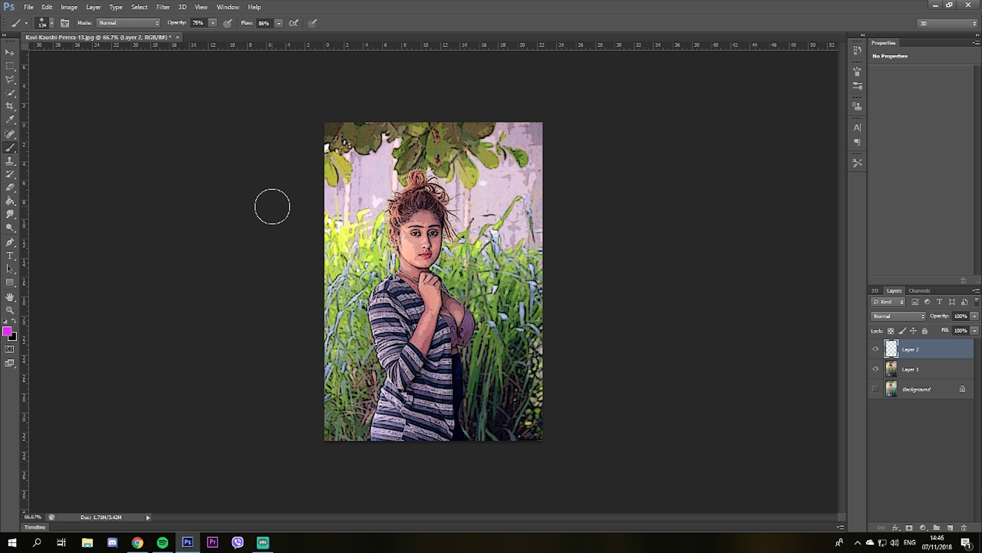
right_click(273, 207)
right_click(418, 196)
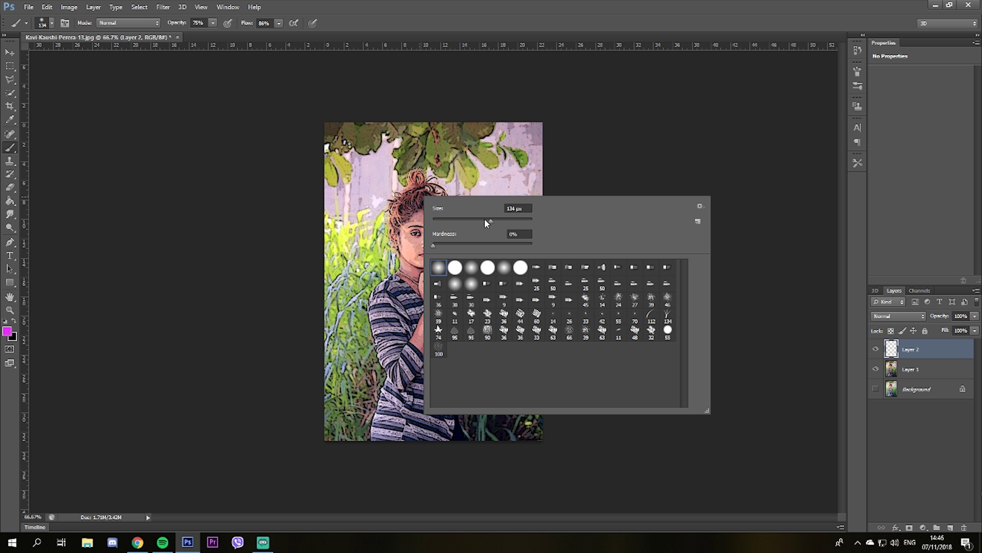
left_click(461, 255)
left_click_drag(484, 221, 468, 222)
left_click(15, 329)
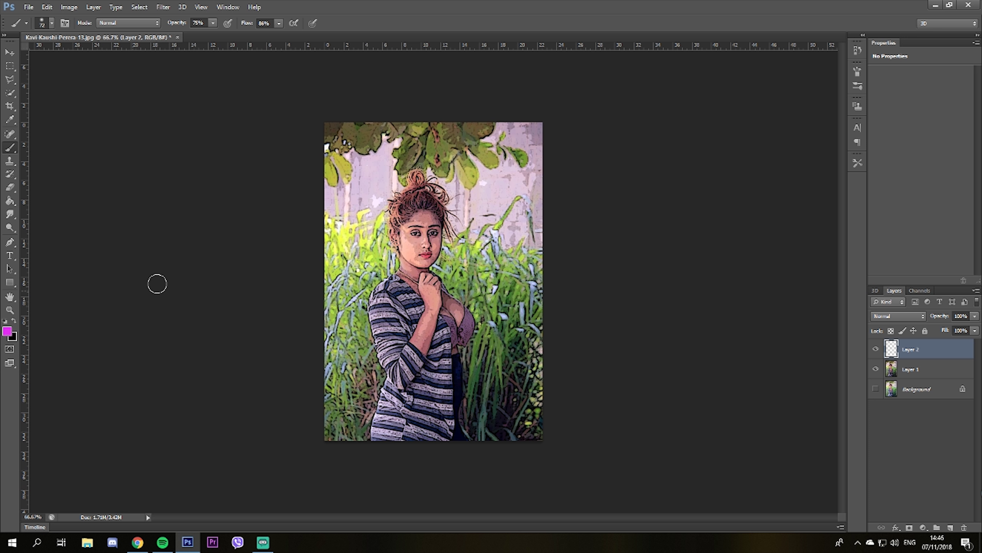
Set the foreground color to pure red ff0000.
left_click(7, 331)
left_click(490, 161)
left_click_drag(490, 160, 491, 141)
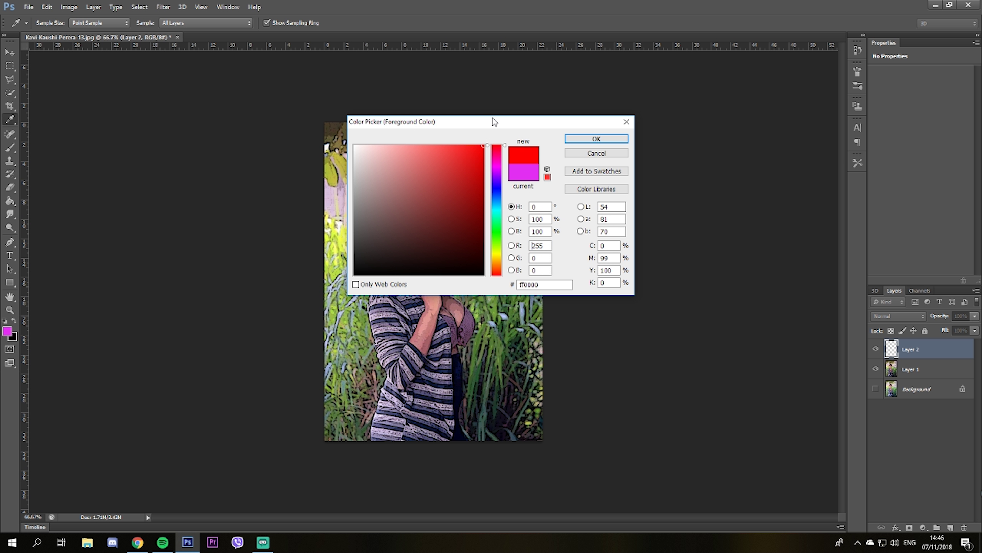
left_click(596, 139)
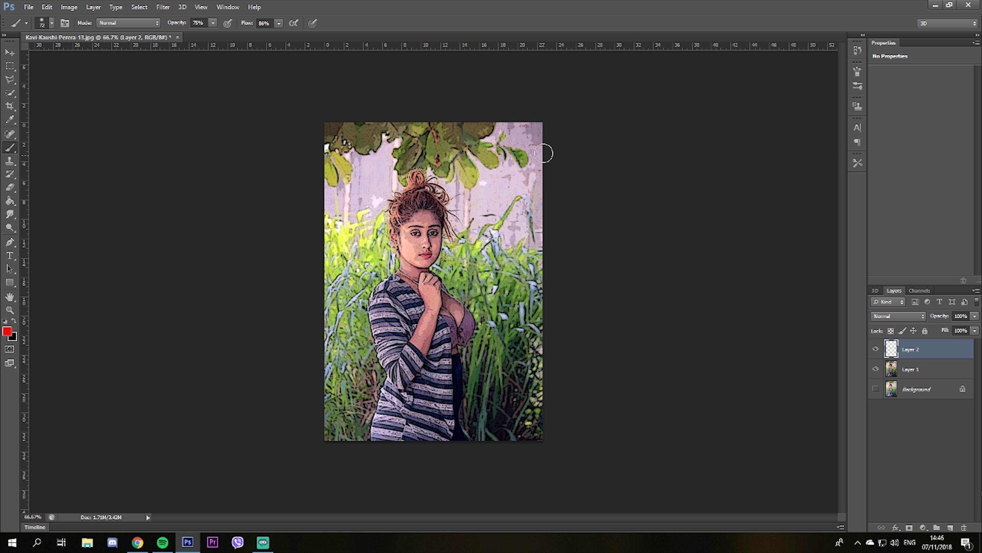
Enlarge the brush to 116 px and paint red around the photo's edges.
right_click(537, 141)
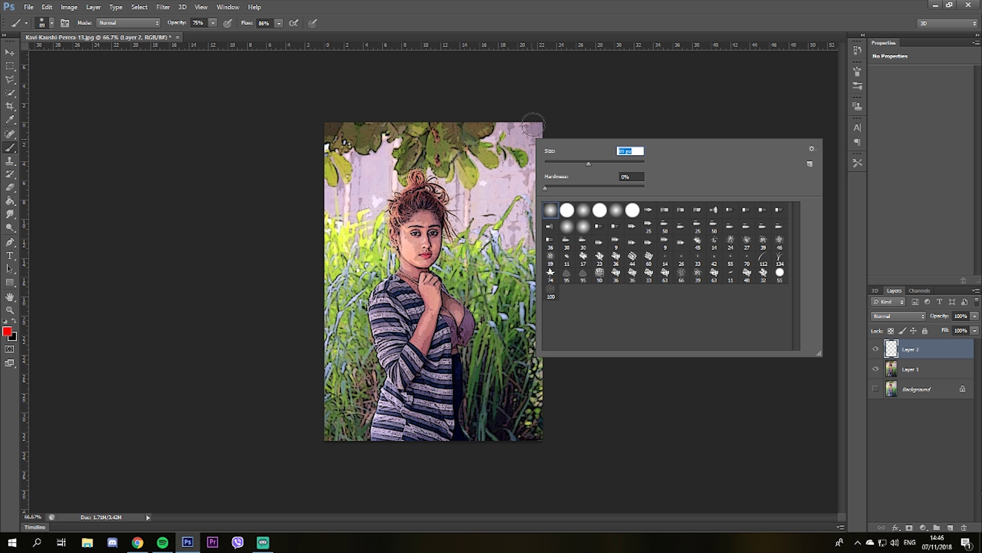
left_click_drag(588, 163, 599, 164)
left_click(526, 132)
mouse_move(526, 132)
left_mouse_down()
mouse_move(433, 108)
mouse_move(340, 125)
mouse_move(324, 176)
mouse_move(318, 341)
mouse_move(329, 406)
left_mouse_up()
mouse_move(515, 406)
left_mouse_down()
mouse_move(544, 370)
mouse_move(557, 281)
mouse_move(555, 169)
mouse_move(542, 132)
mouse_move(265, 150)
mouse_move(314, 149)
mouse_move(305, 252)
mouse_move(318, 408)
mouse_move(338, 442)
mouse_move(318, 446)
mouse_move(328, 197)
mouse_move(504, 105)
mouse_move(542, 291)
mouse_move(544, 433)
left_mouse_up()
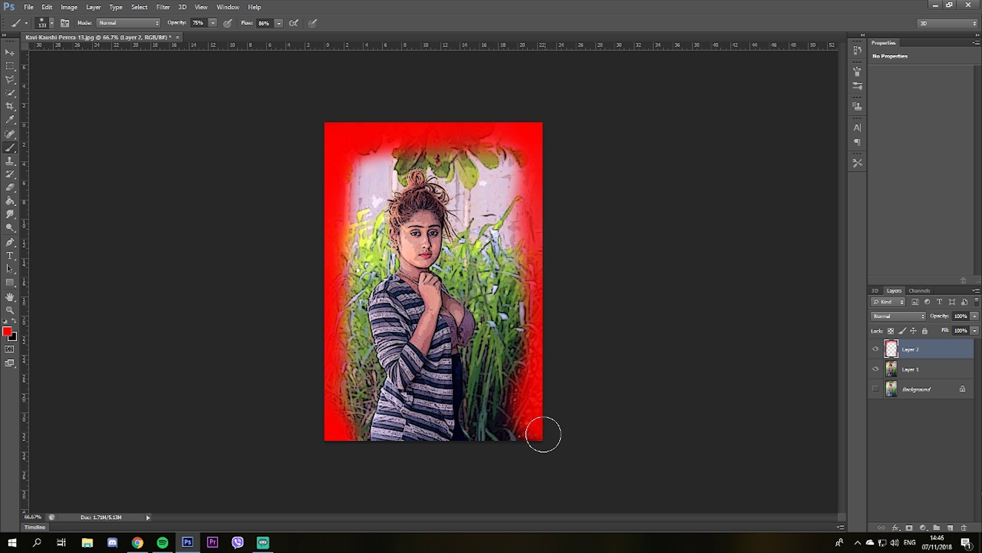
Set Layer 2's blend mode to Hue.
left_click(15, 53)
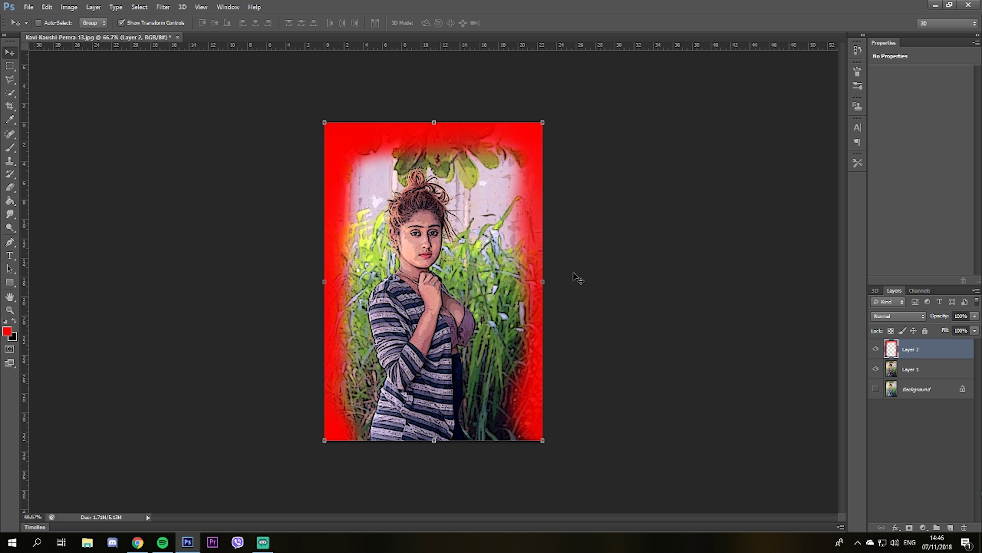
left_click(900, 316)
scroll(905, 315, "up", 2)
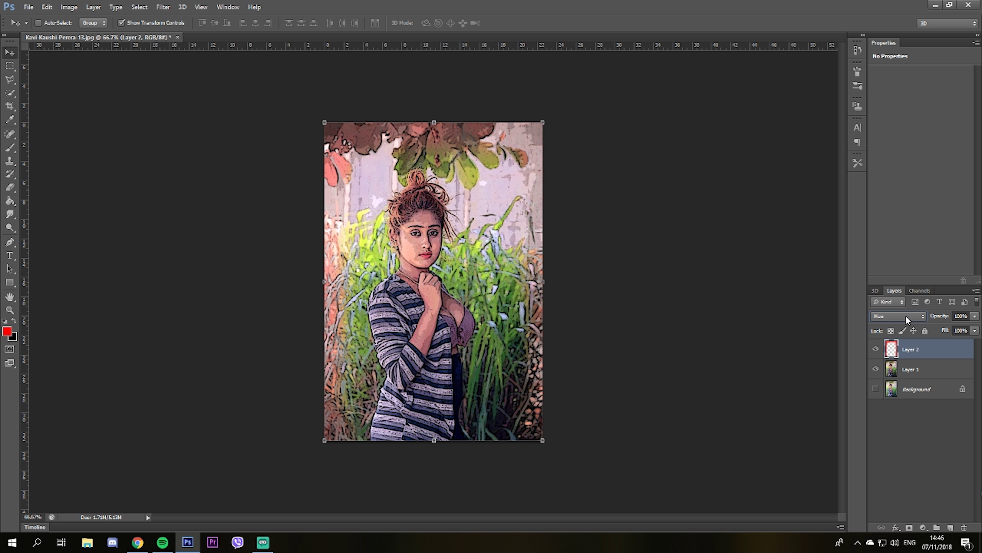
scroll(907, 315, "up", 1)
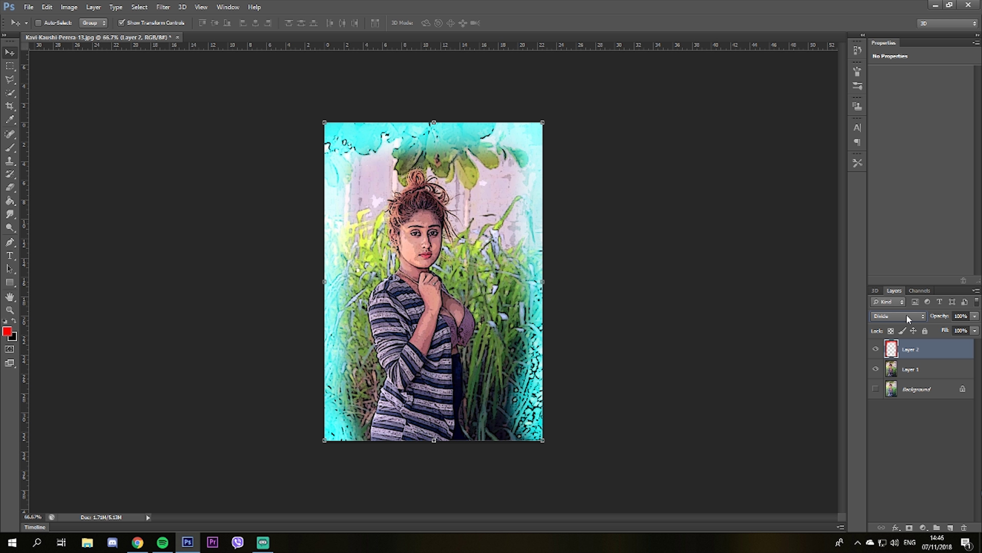
scroll(907, 315, "down", 1)
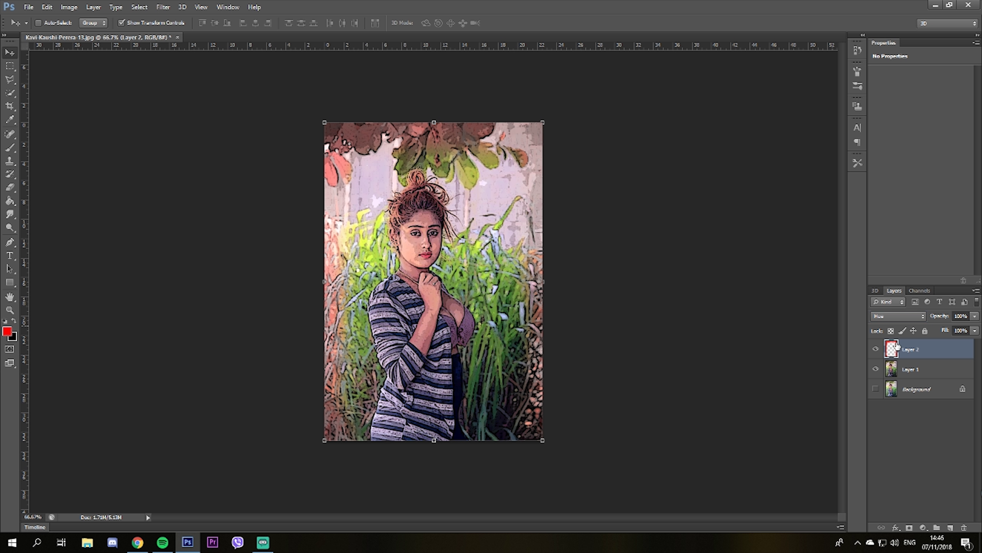
Warm the channel luminosity selection toward red and lower Layer 2's opacity to about 77%.
left_click(883, 295)
left_click(917, 291)
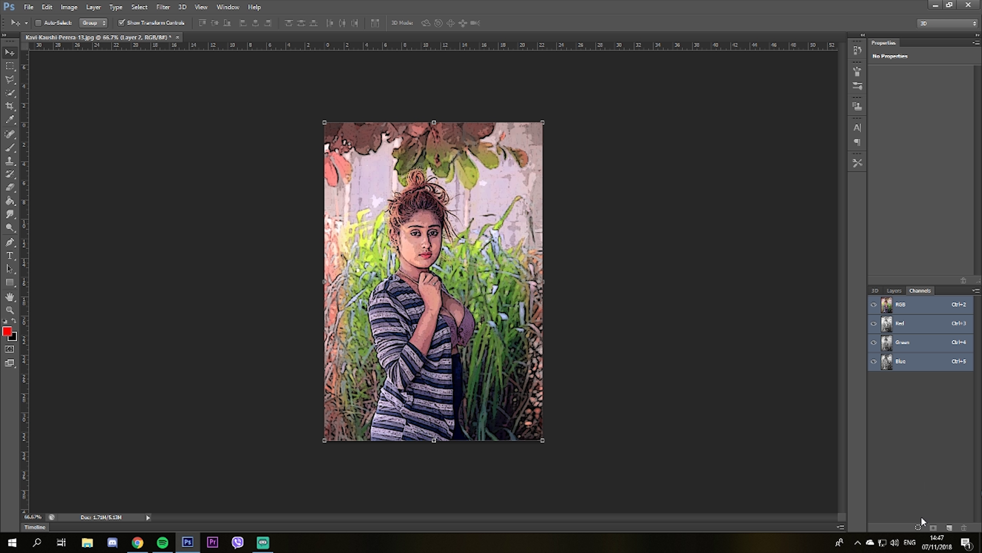
left_click(918, 527)
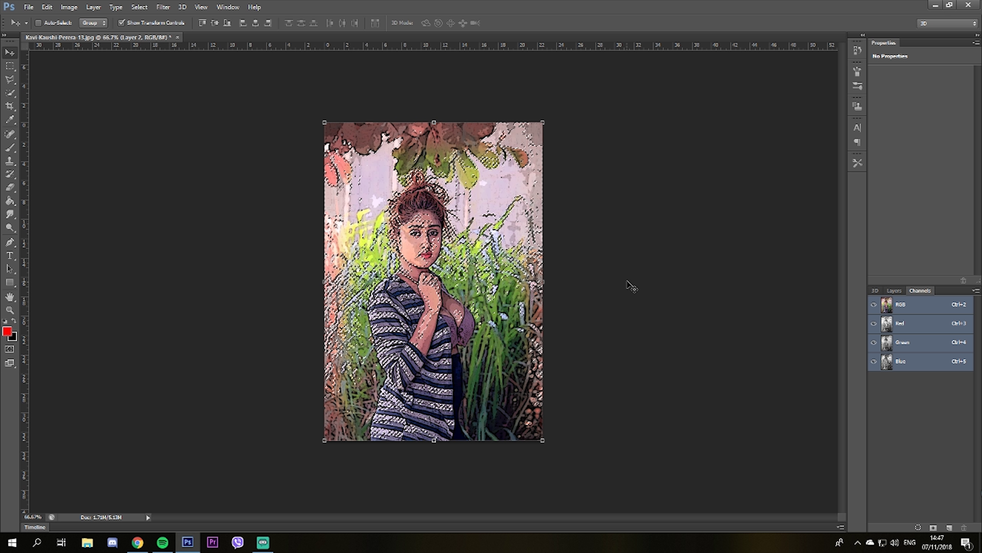
key("ctrl+b")
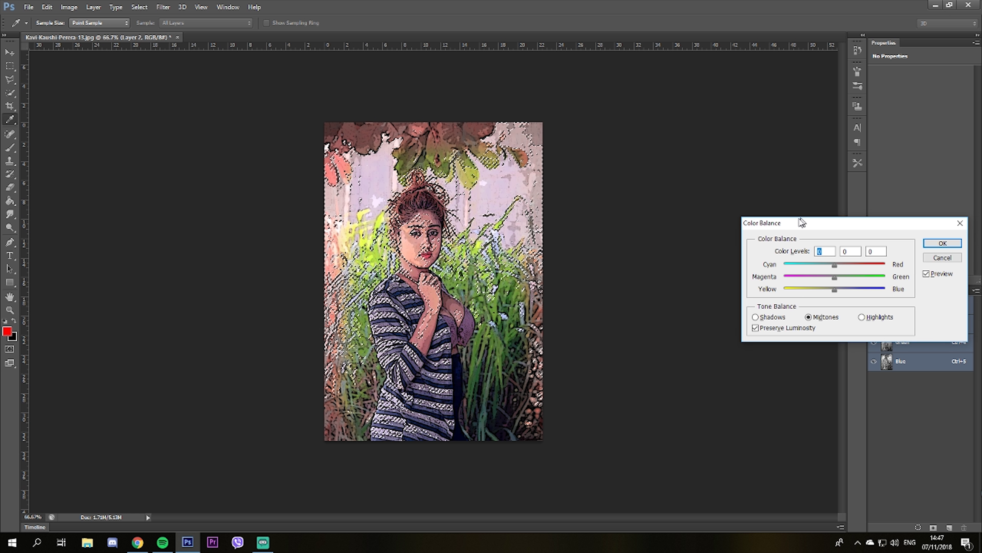
left_click_drag(803, 221, 779, 224)
mouse_move(813, 266)
left_mouse_down()
mouse_move(805, 292)
mouse_move(796, 278)
left_mouse_up()
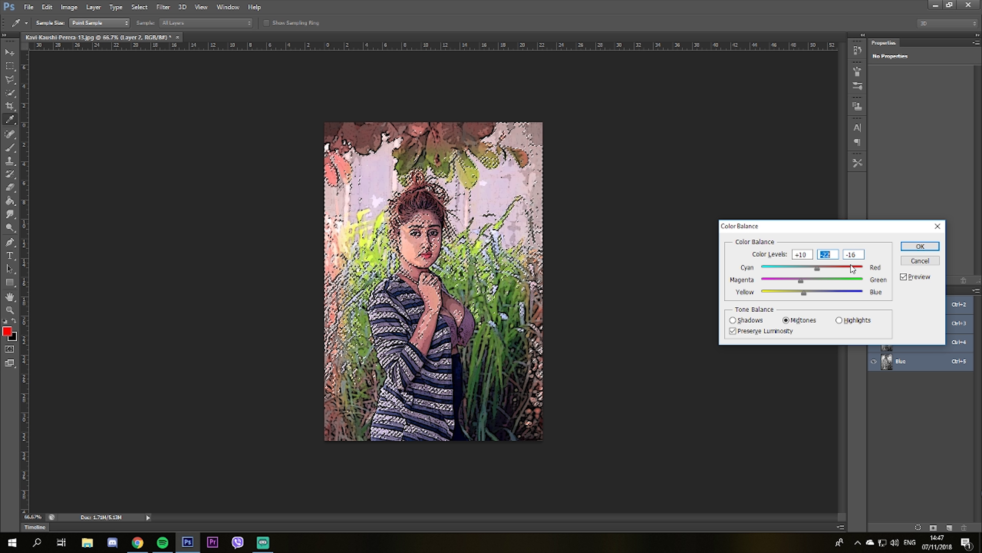
left_click(919, 247)
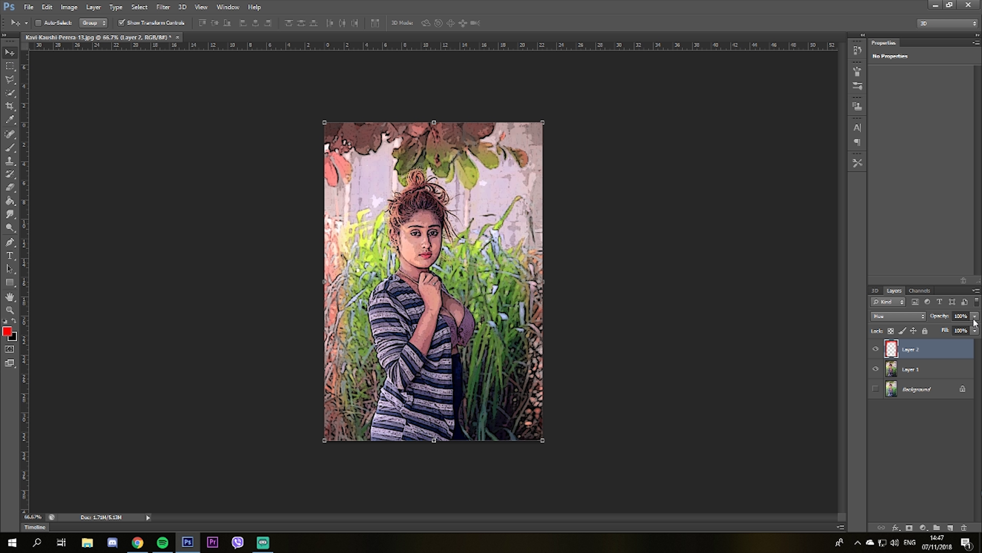
left_click_drag(974, 321, 964, 329)
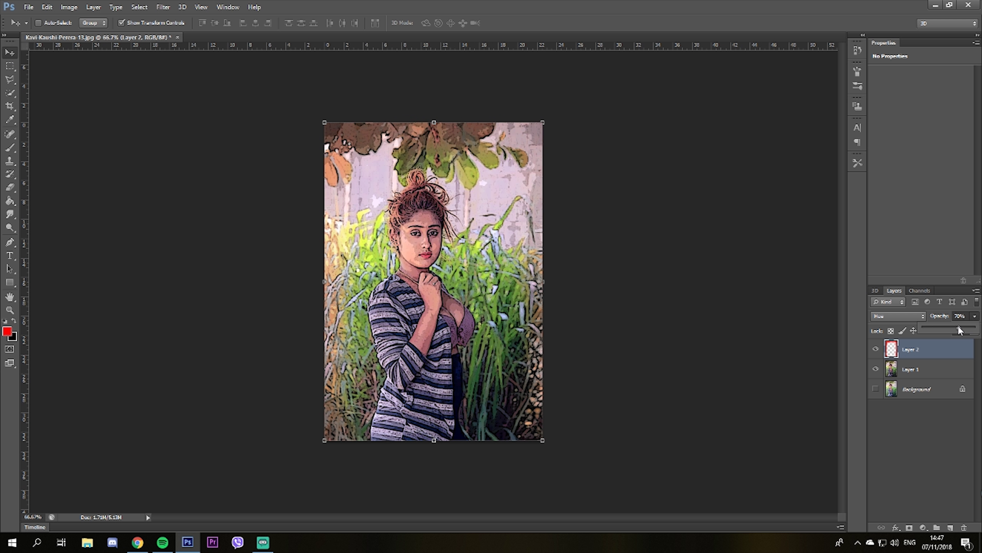
left_click(959, 458)
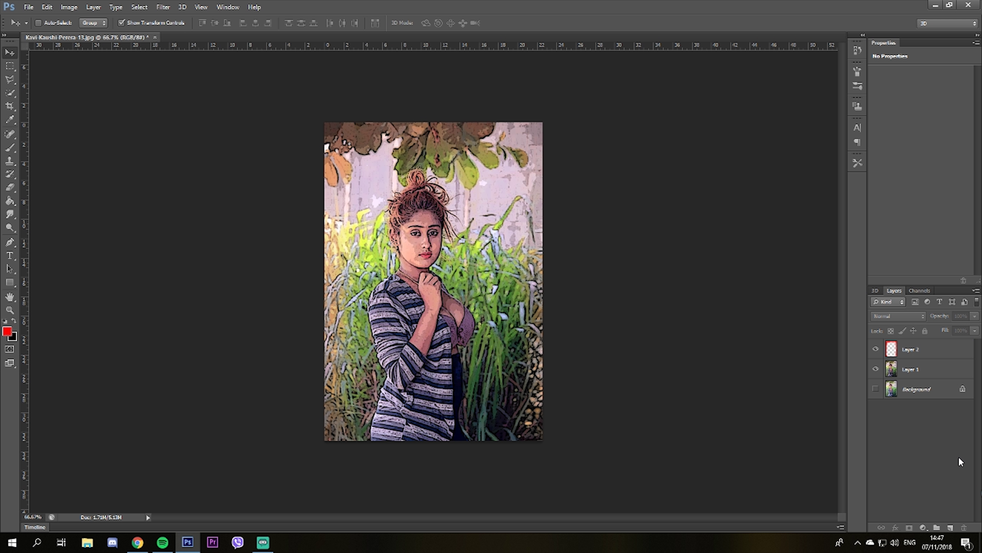
Add a new Layer 3 and zoom in on the woman's face.
left_click(949, 528)
left_click(10, 310)
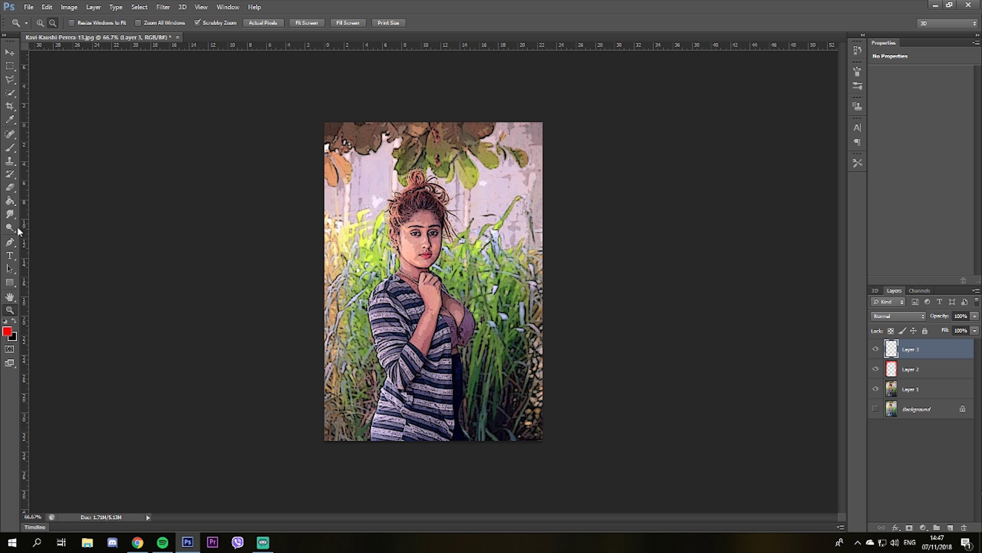
left_click(419, 258)
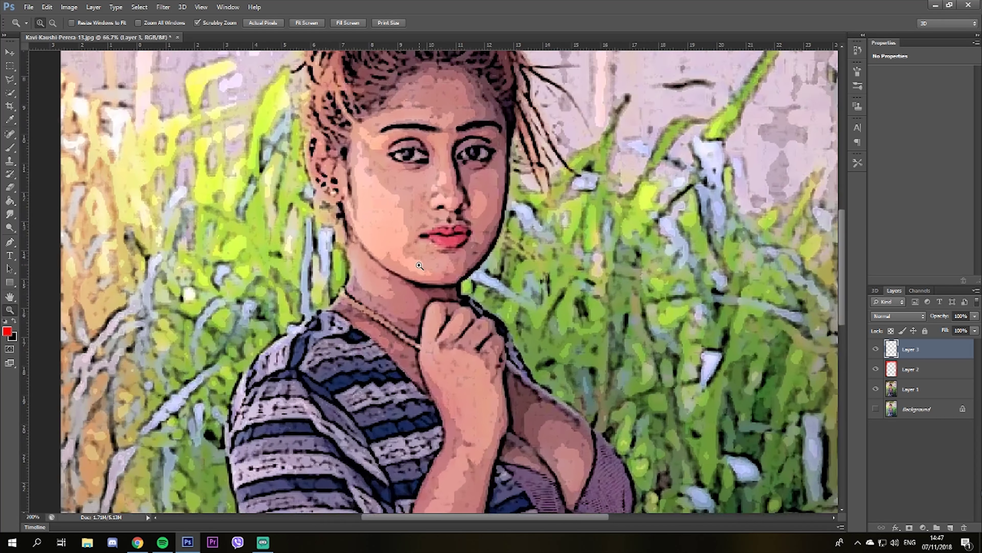
key("ctrl+plus")
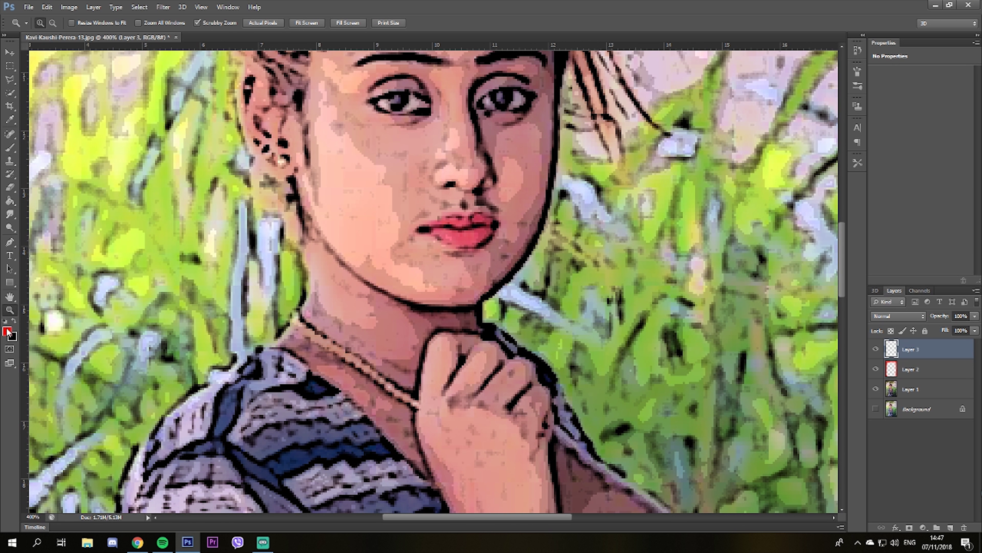
Set the foreground color to a deep magenta.
left_click(7, 331)
left_click_drag(498, 177, 499, 171)
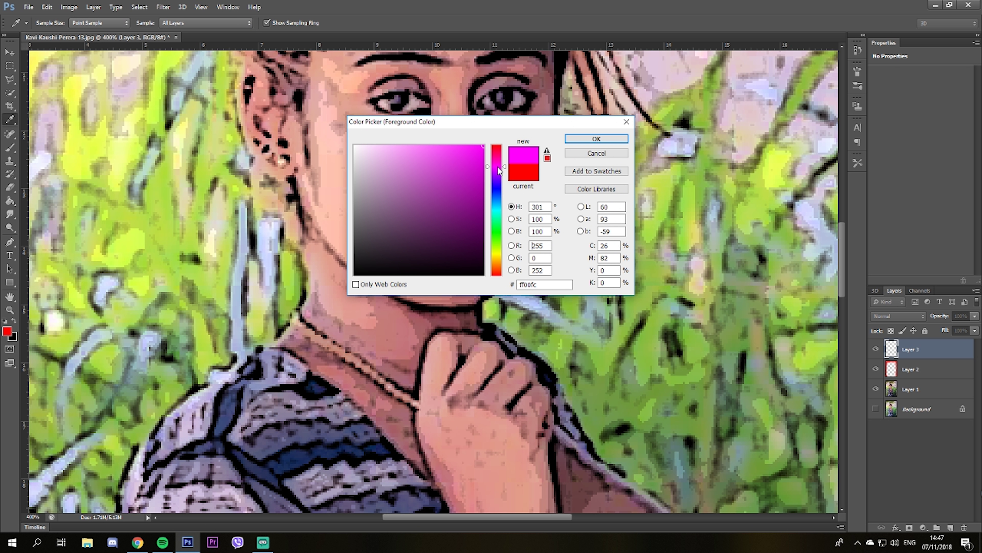
left_click(479, 163)
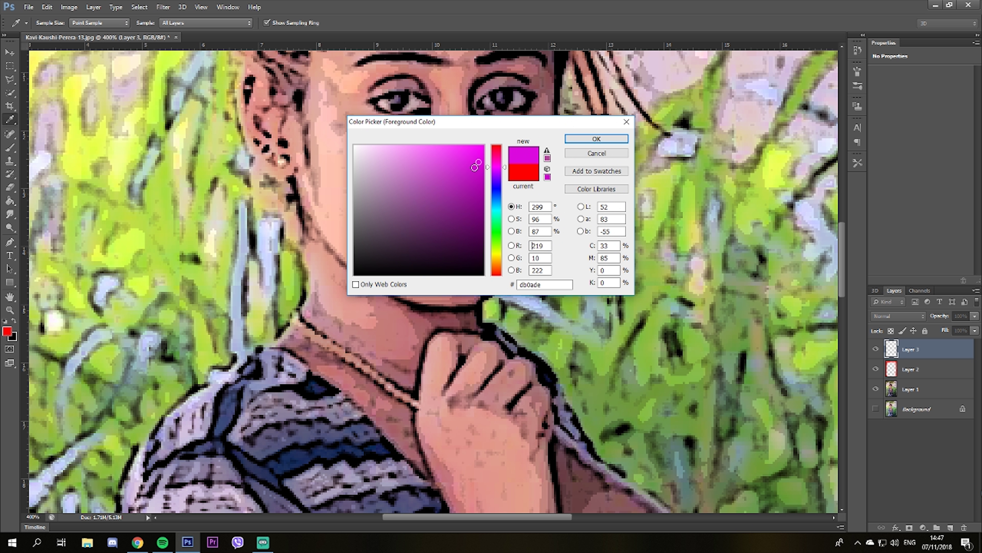
left_click(596, 138)
Shrink the regular paint brush to a small size, undoing stray test strokes.
left_click(10, 148)
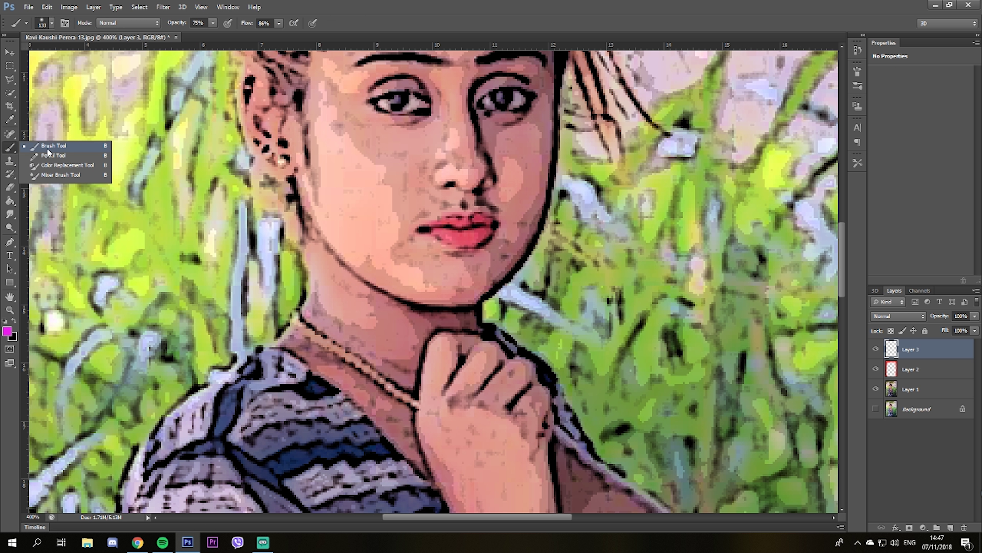
left_click(49, 147)
left_click_drag(77, 116, 31, 144)
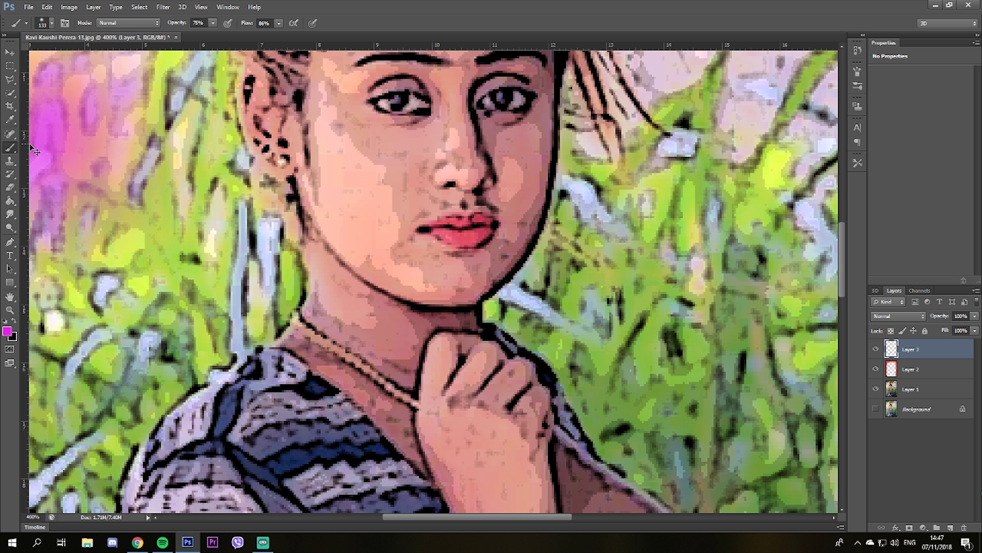
key("ctrl+z")
right_click(10, 147)
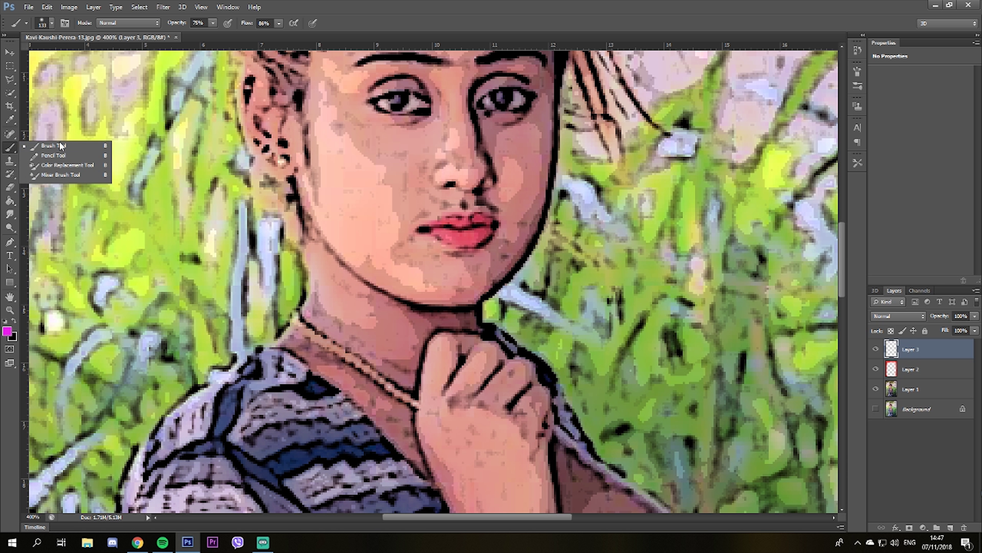
left_click(45, 147)
right_click(350, 158)
key("bracketleft")
key("bracketleft")
key("bracketleft")
key("bracketleft")
key("bracketleft")
key("bracketleft")
key("bracketleft")
key("bracketleft")
key("bracketleft")
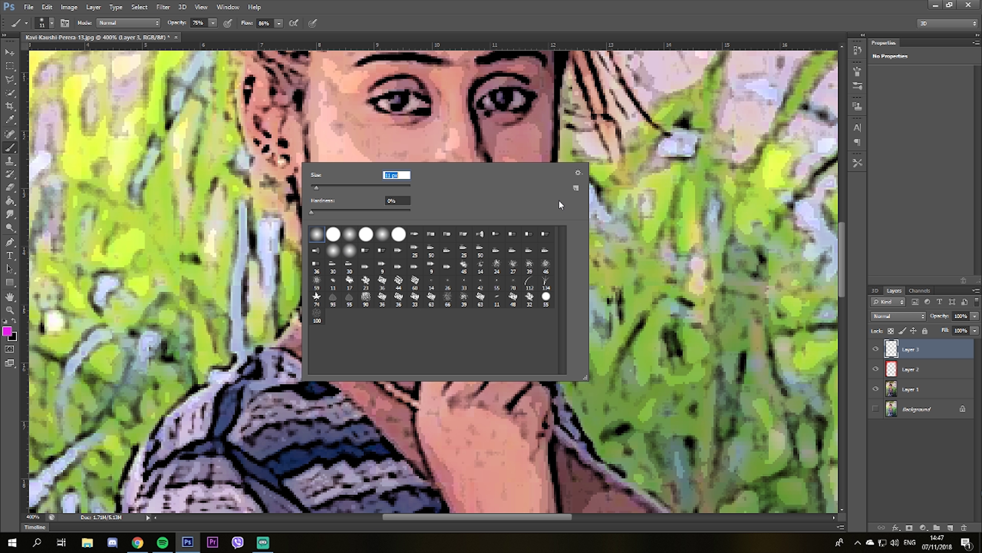
left_click(600, 176)
key("ctrl+z")
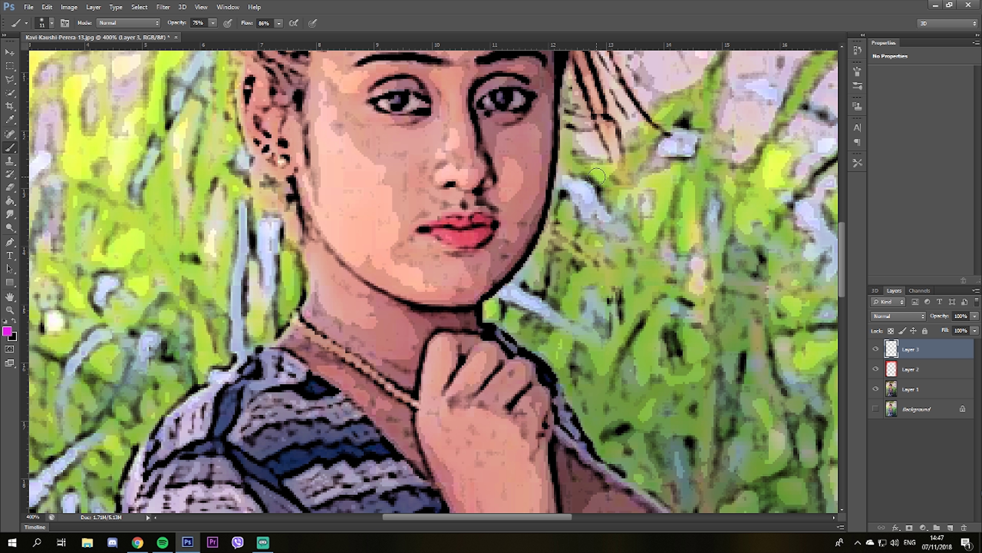
Paint magenta over the lips and zoom back out to the whole image.
mouse_move(481, 221)
left_mouse_down()
mouse_move(436, 223)
mouse_move(444, 234)
mouse_move(432, 240)
mouse_move(477, 242)
mouse_move(492, 228)
mouse_move(422, 232)
mouse_move(491, 223)
left_mouse_up()
left_click(10, 310)
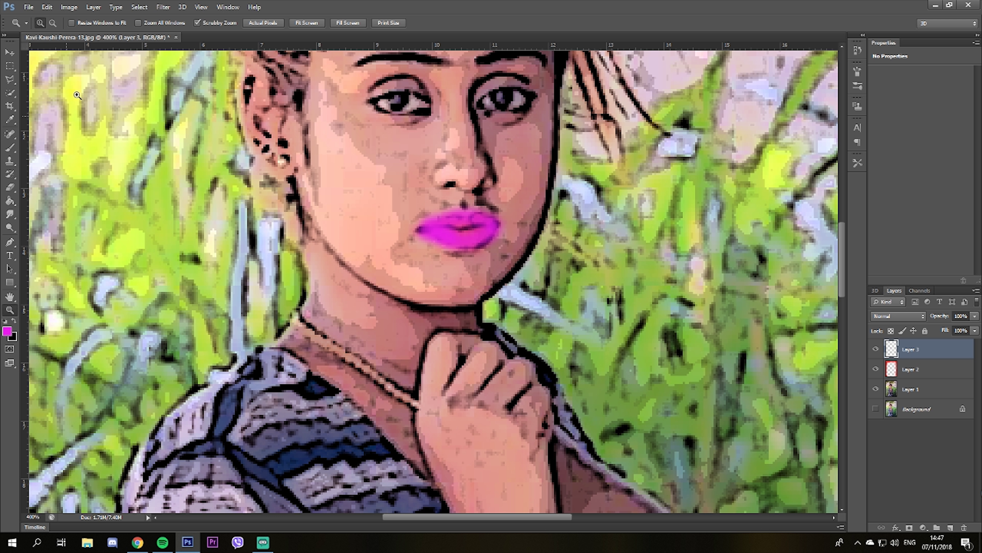
left_click(53, 23)
left_click(134, 116)
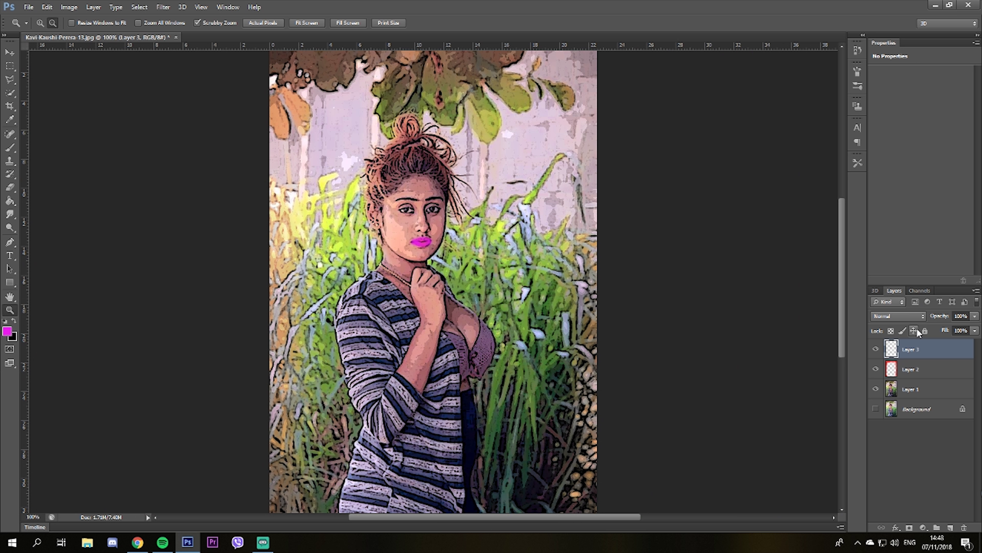
Blend Layer 3 in Color mode at 44% opacity and add an empty Layer 4.
left_click(898, 316)
left_click(884, 297)
left_click(974, 315)
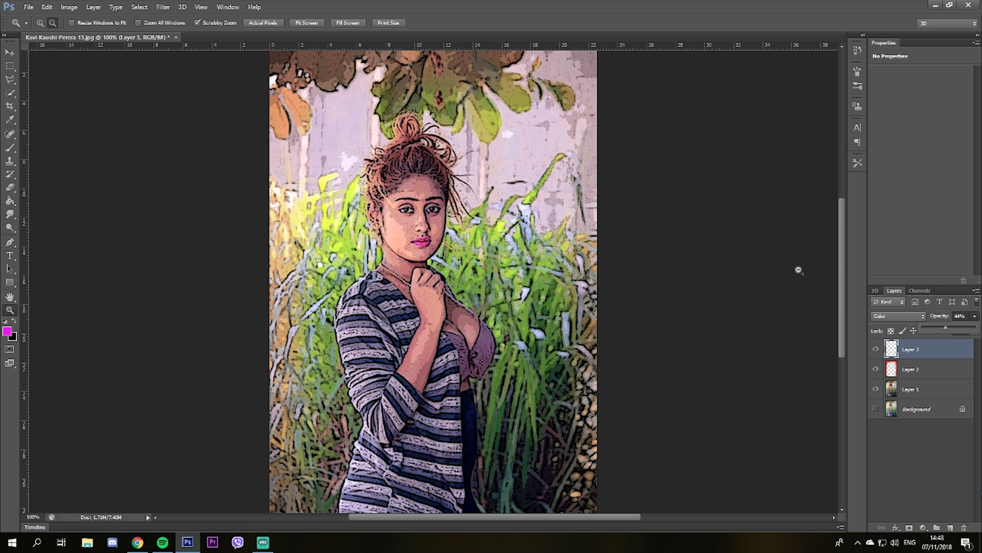
left_click(845, 259)
left_click(944, 484)
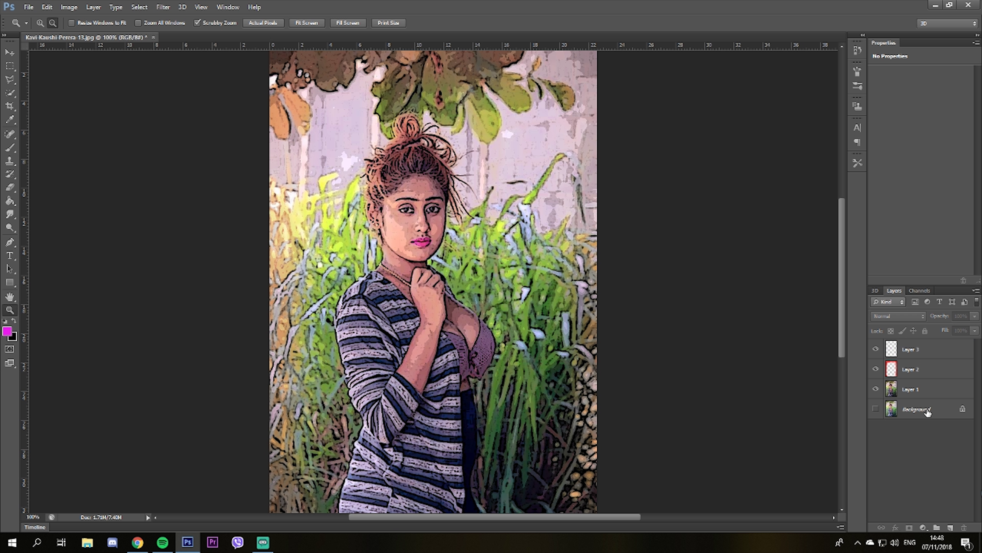
left_click(952, 527)
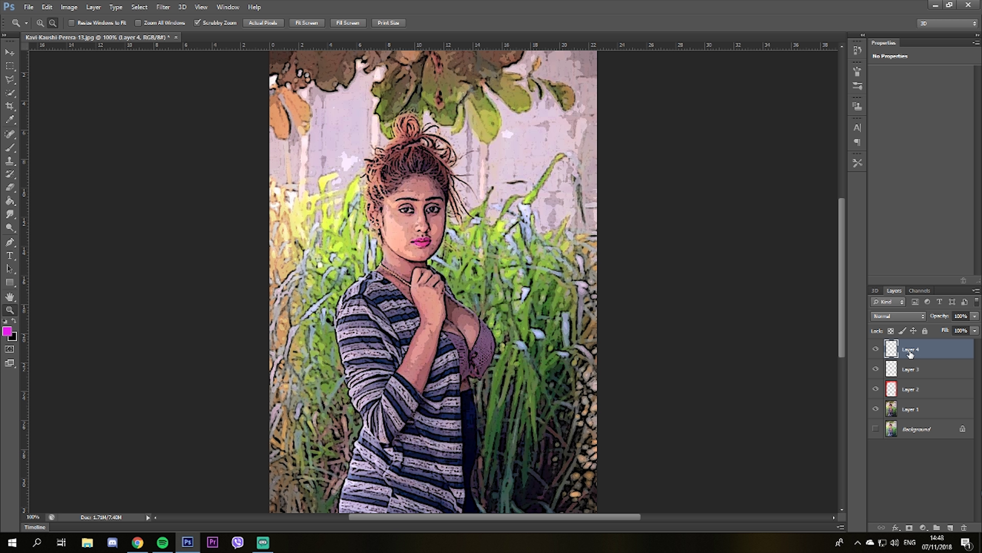
Zoom in closely on the woman's face.
left_click(419, 209, "alt")
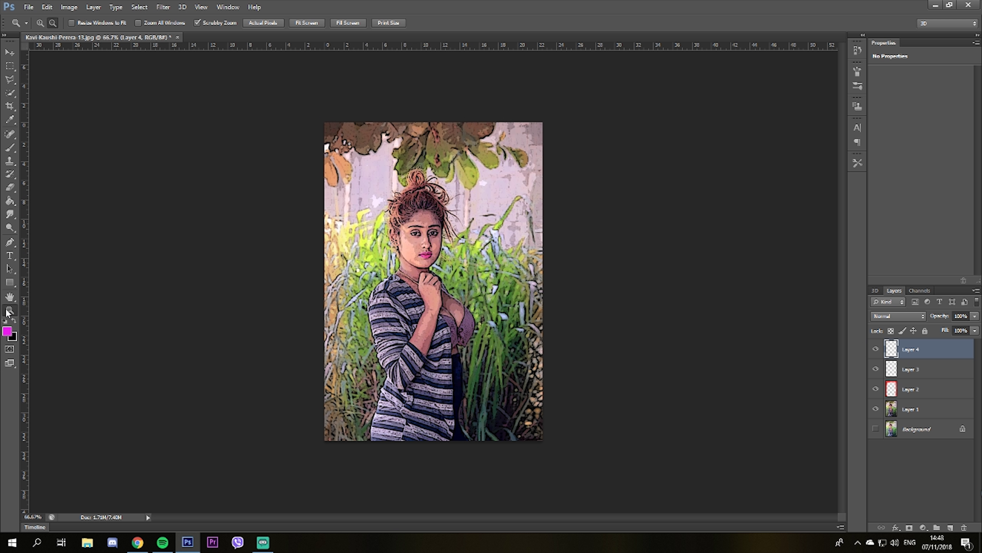
left_click(40, 22)
left_click(387, 256)
left_click(506, 286)
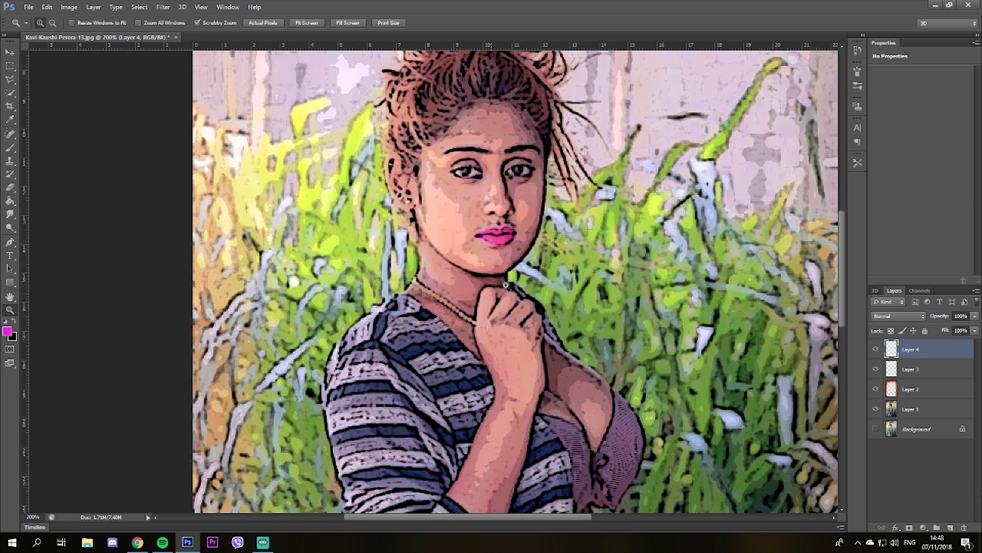
scroll(845, 241, "up", 3)
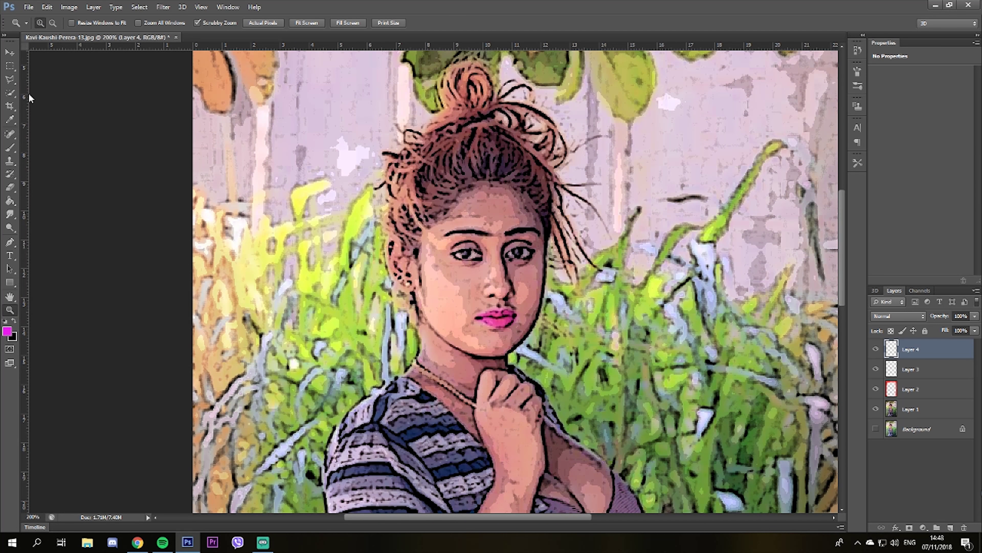
Choose the regular brush with the soft round 17 px preset.
left_click(11, 188)
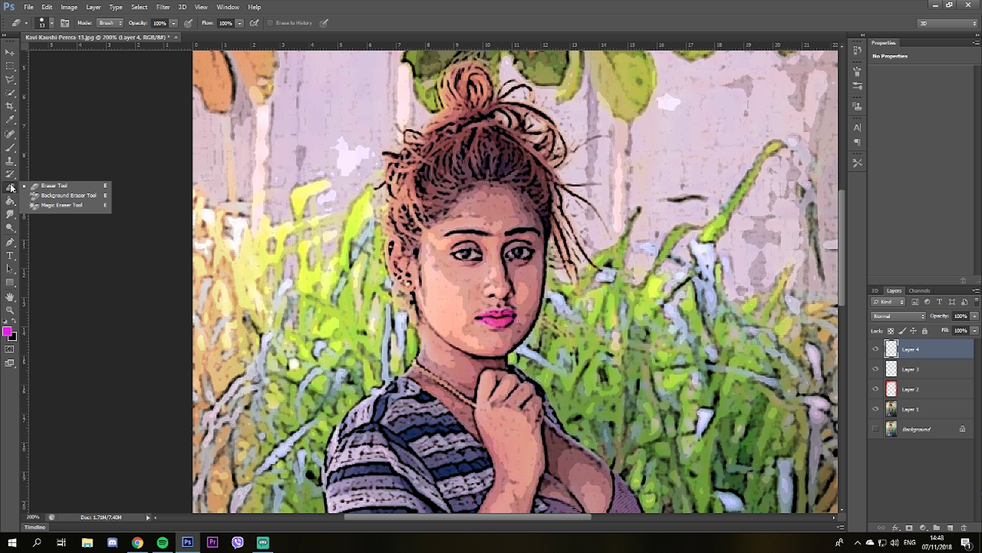
left_click_drag(11, 187, 33, 147)
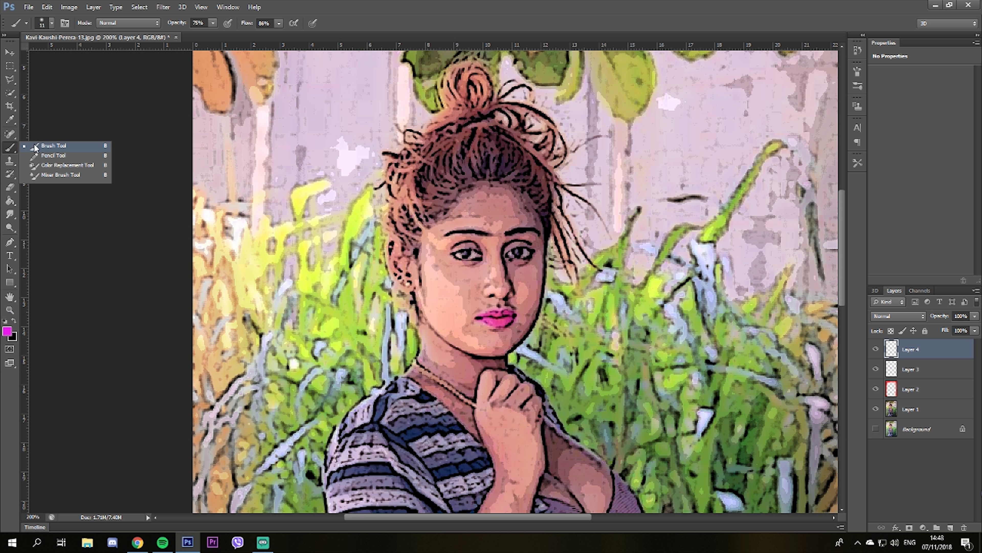
right_click(231, 202)
left_click_drag(251, 229, 249, 227)
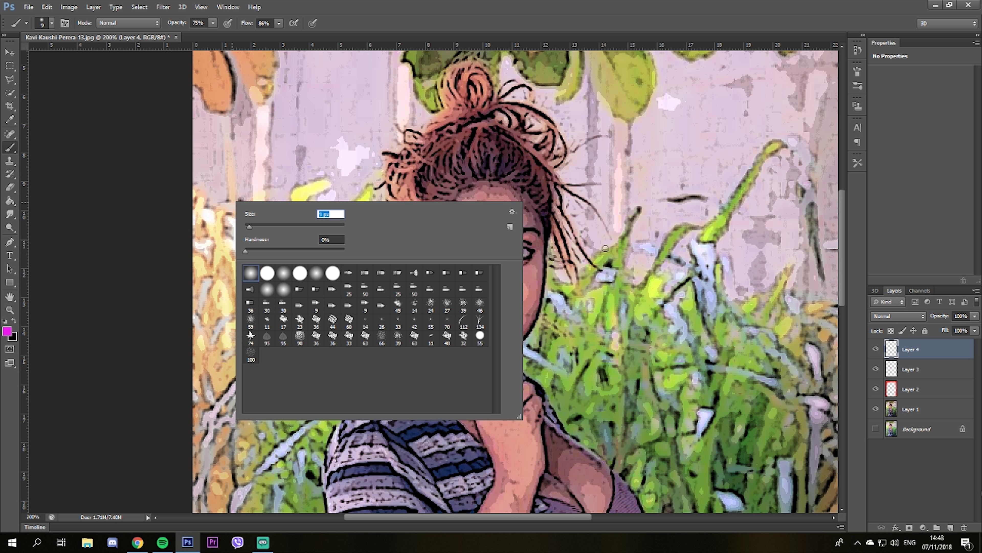
right_click(620, 244)
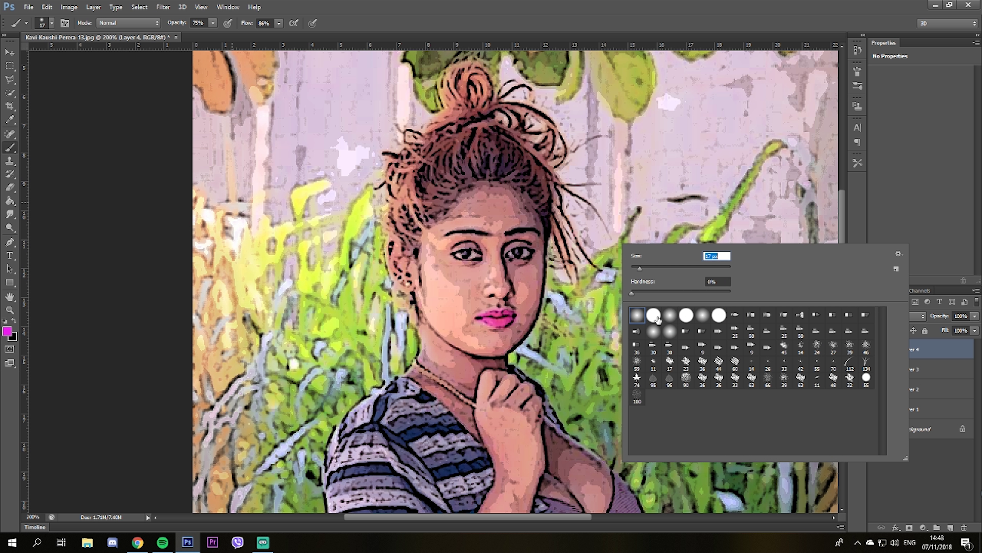
left_click(669, 314)
left_click(550, 259)
Paint magenta around the face and set Layer 4 to Linear Dodge (Add).
mouse_move(549, 257)
left_mouse_down()
mouse_move(539, 316)
mouse_move(528, 298)
mouse_move(542, 224)
mouse_move(515, 192)
mouse_move(476, 190)
mouse_move(432, 232)
mouse_move(417, 306)
mouse_move(472, 354)
mouse_move(525, 329)
mouse_move(551, 278)
left_mouse_up()
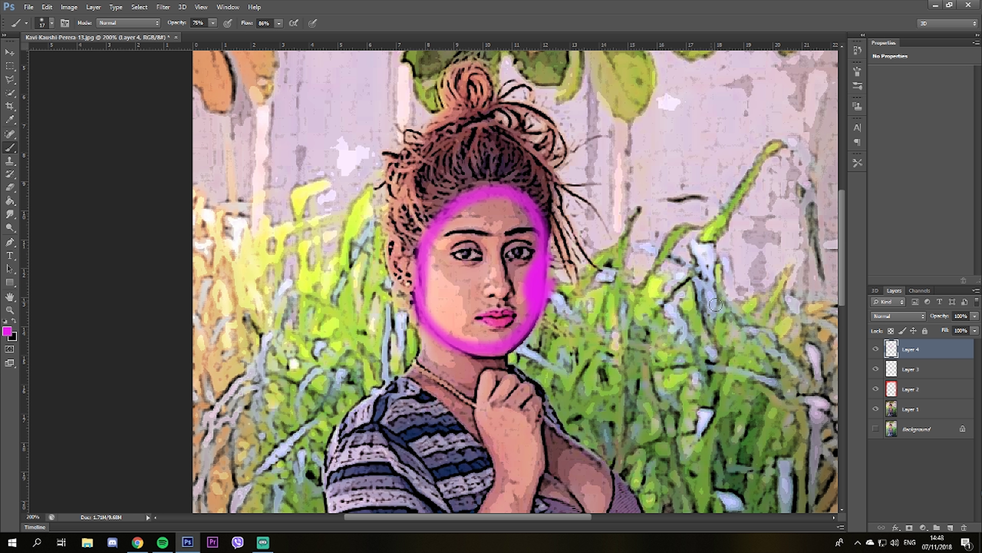
left_click(892, 316)
left_click(889, 296)
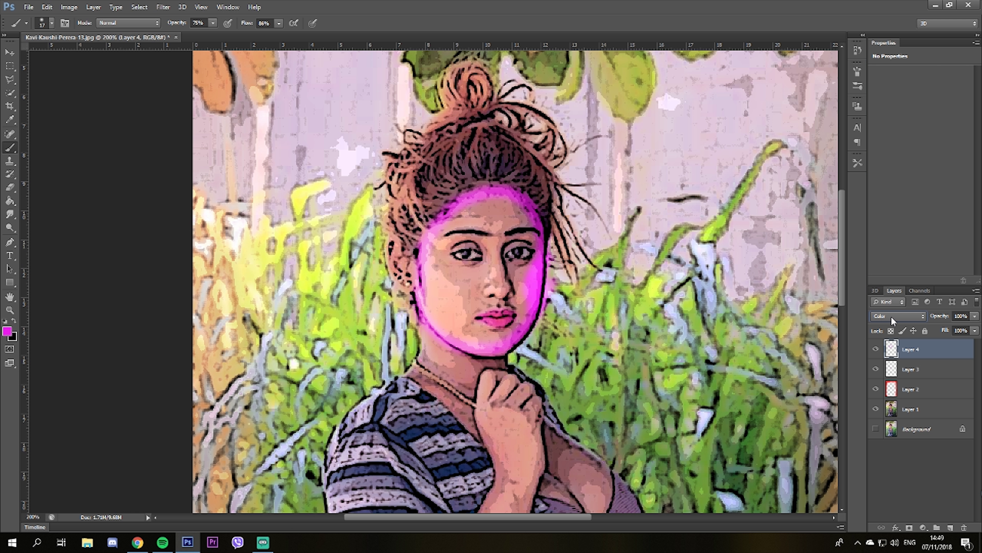
scroll(891, 316, "down", 1)
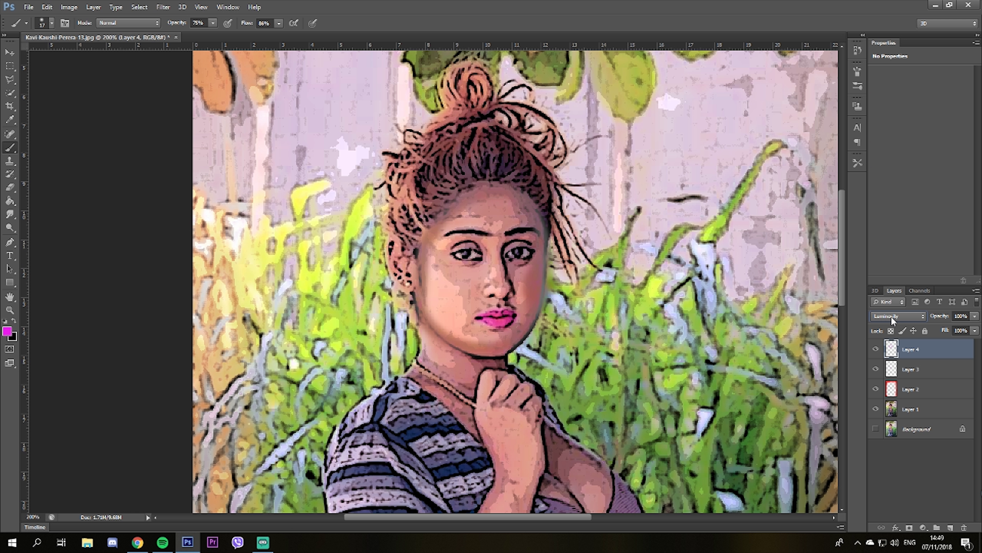
scroll(905, 315, "up", 1)
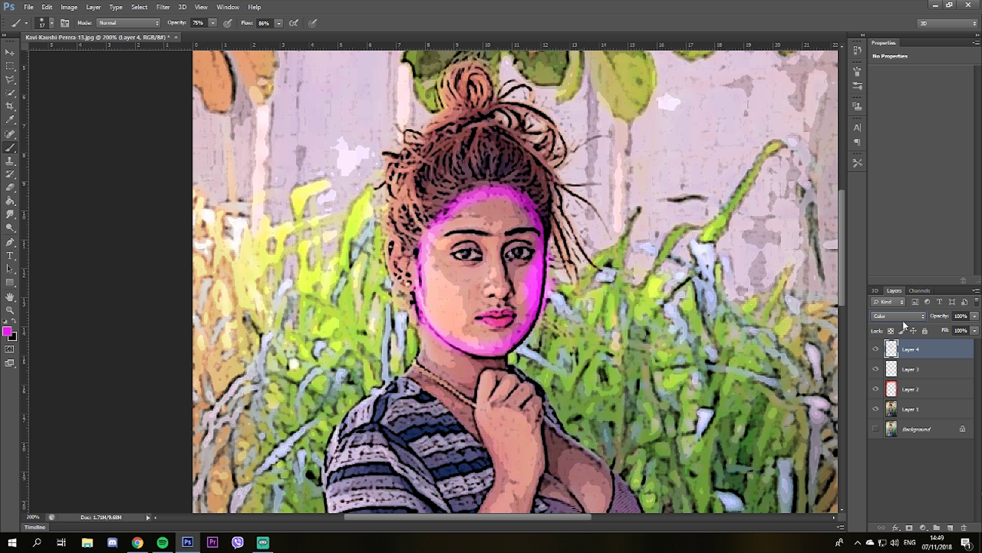
scroll(902, 320, "up", 2)
scroll(903, 320, "up", 2)
scroll(903, 320, "up", 2)
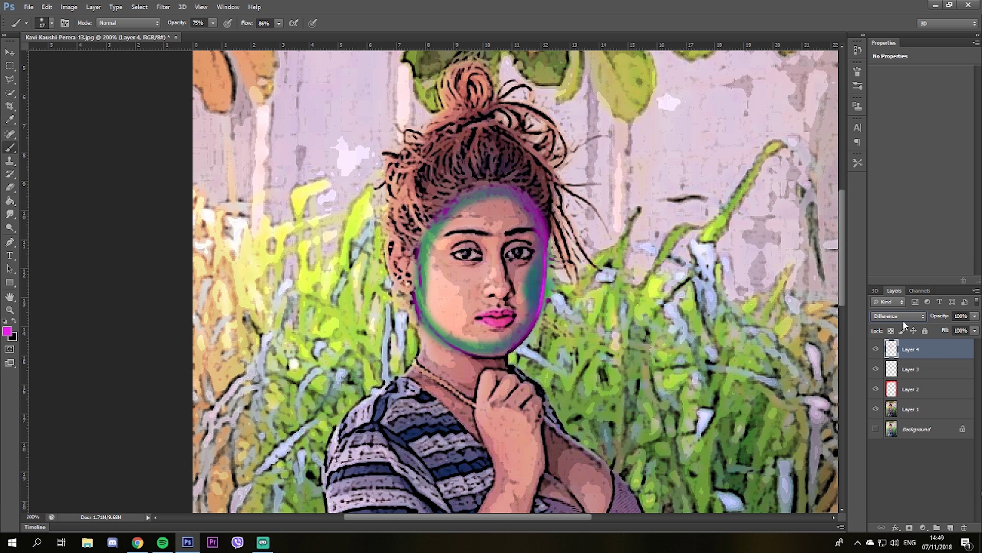
scroll(903, 321, "up", 2)
scroll(903, 320, "up", 2)
scroll(903, 320, "up", 1)
scroll(903, 320, "up", 1)
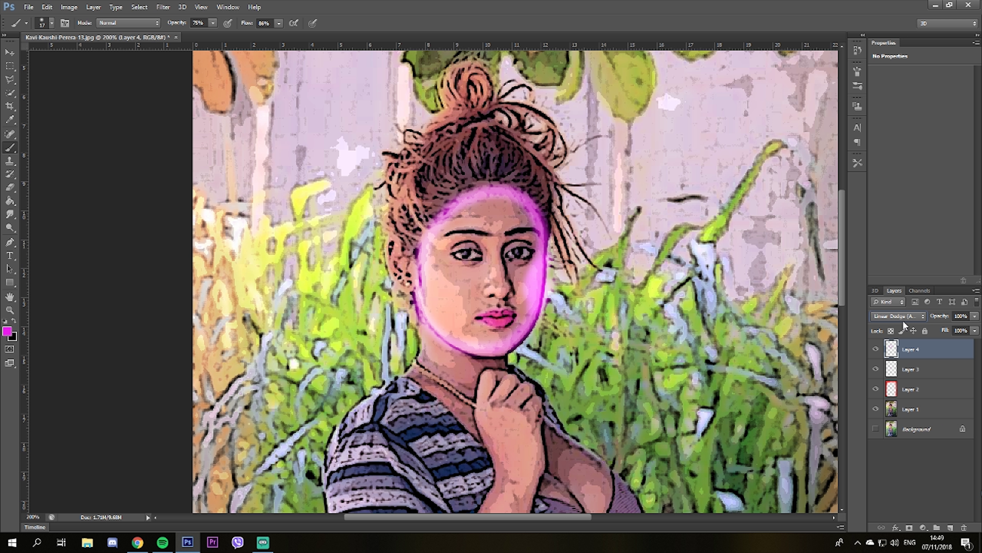
scroll(903, 320, "up", 1)
scroll(903, 320, "up", 1)
Lower Layer 4's opacity to 14%.
left_click(975, 316)
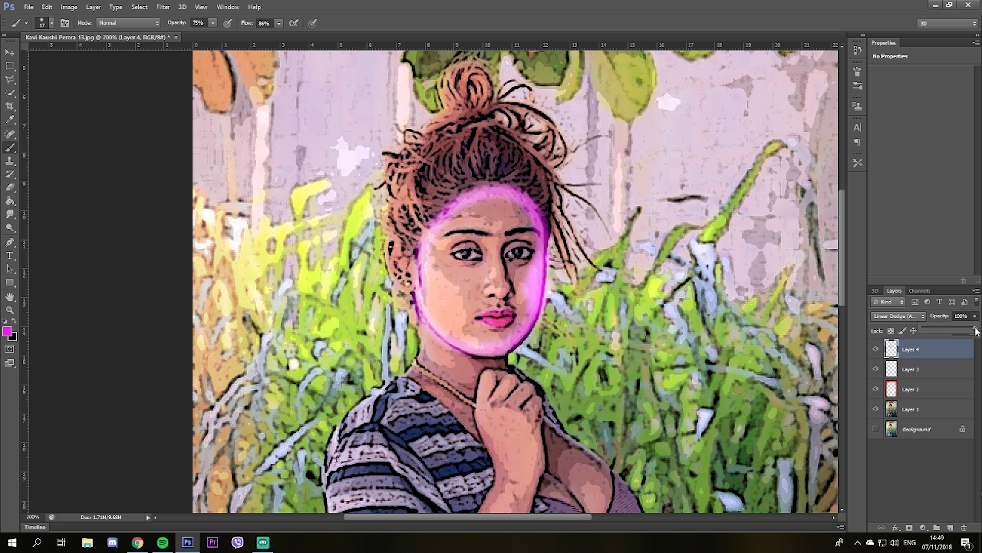
left_click_drag(974, 330, 940, 330)
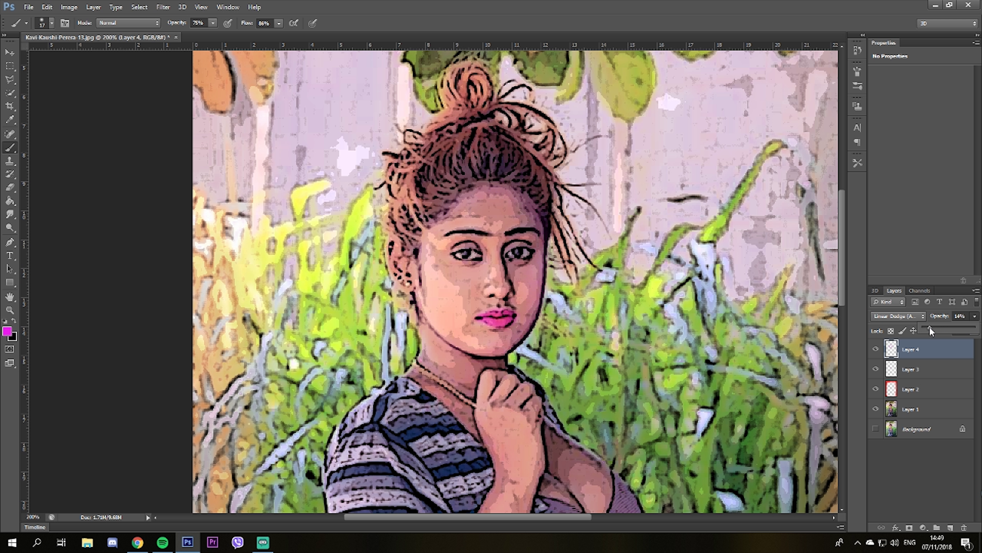
left_click(10, 309)
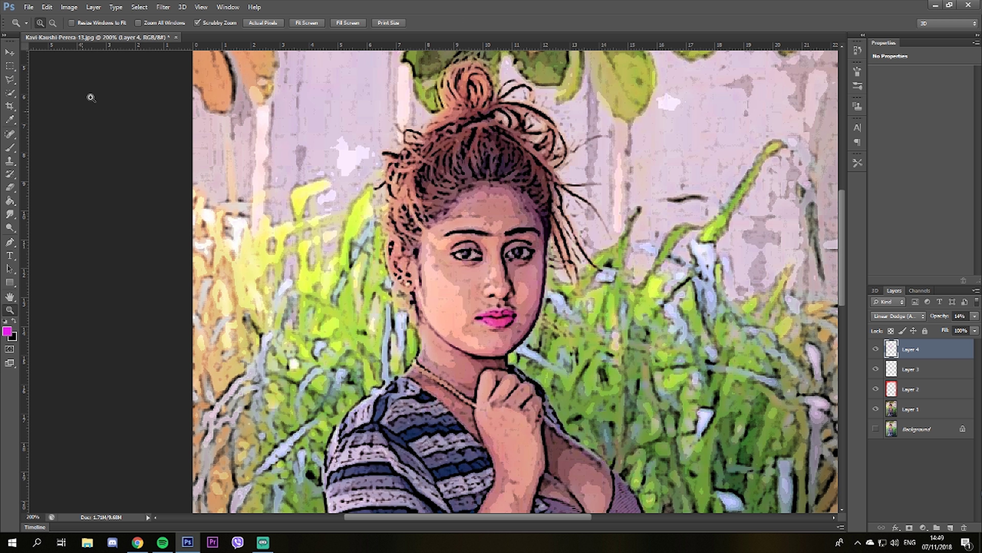
Zoom out to 100% and drag Layer 4's pink glow a few pixels into place.
left_click(53, 23)
left_click(111, 99)
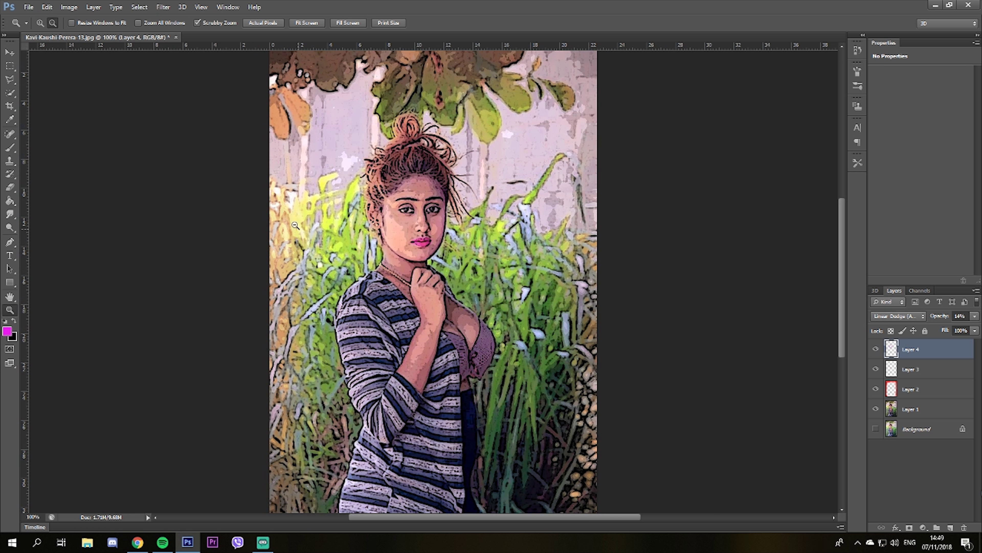
left_click(10, 51)
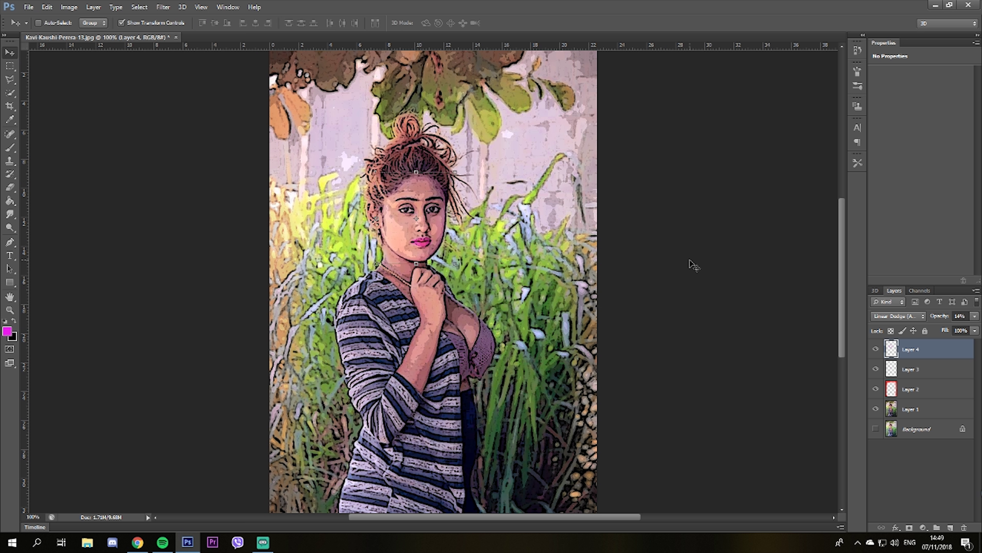
left_click_drag(401, 218, 401, 218)
Apply Film Grain (grain 4, highlight area 0, intensity 10) to Layer 1.
left_click(164, 7)
left_click(168, 12)
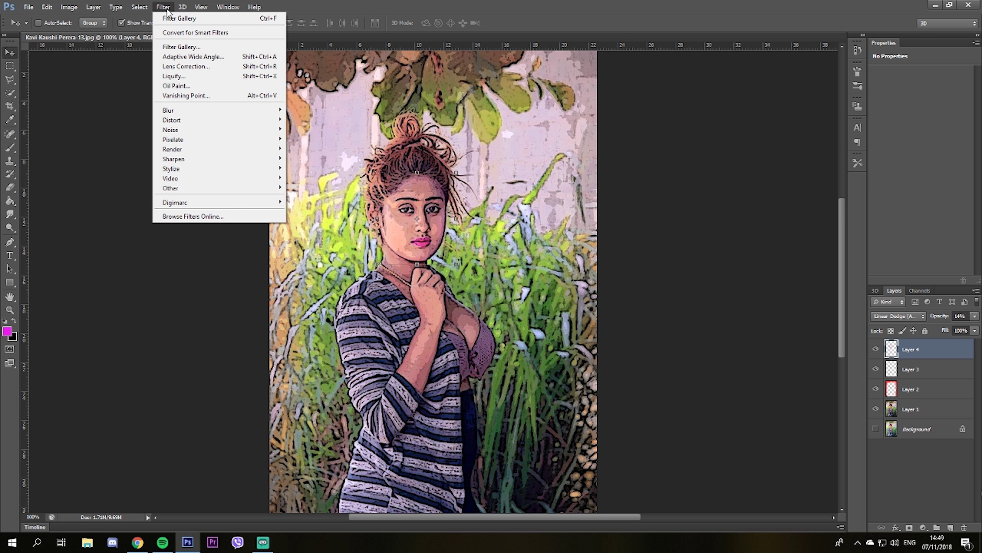
left_click(884, 353)
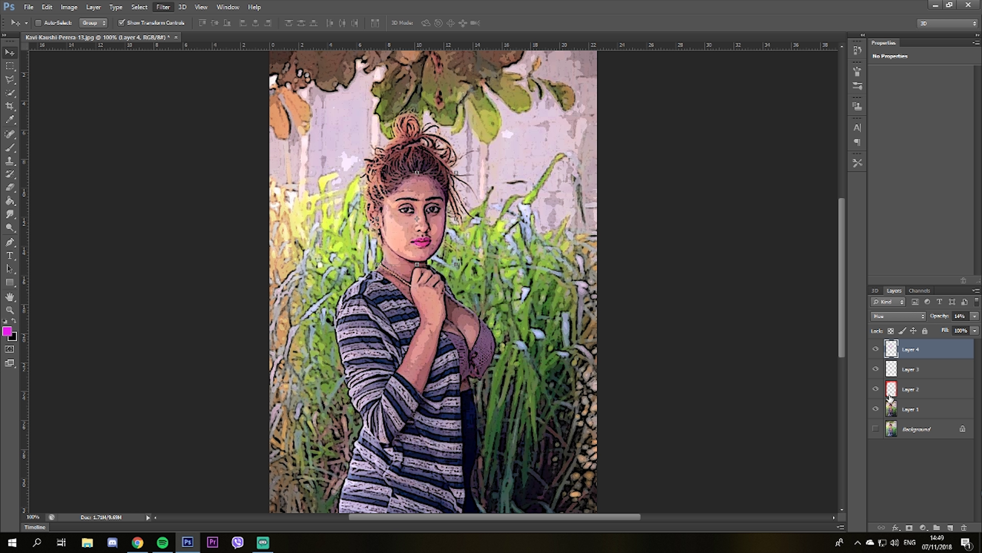
key("alt+bracketleft")
key("alt+bracketleft")
key("alt+bracketleft")
left_click(164, 7)
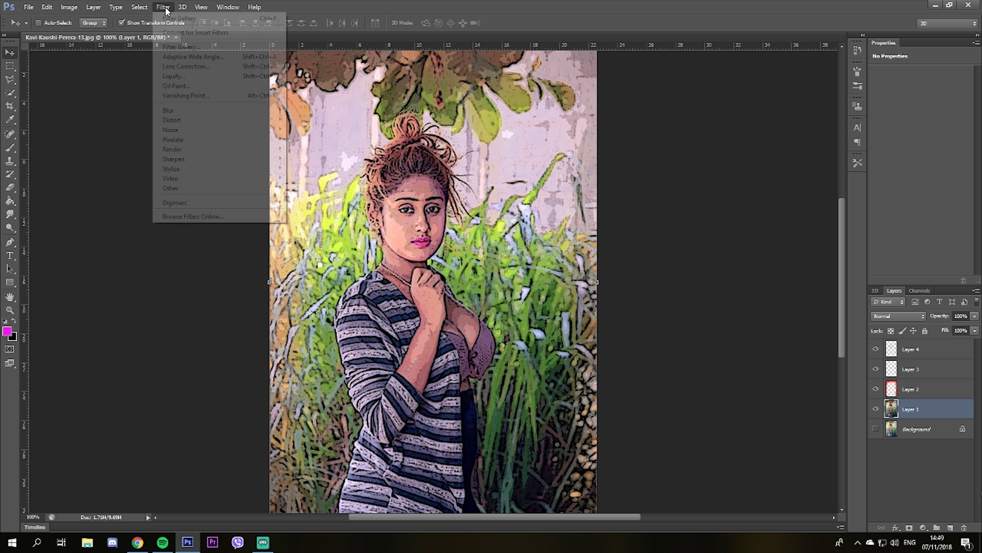
left_click(182, 47)
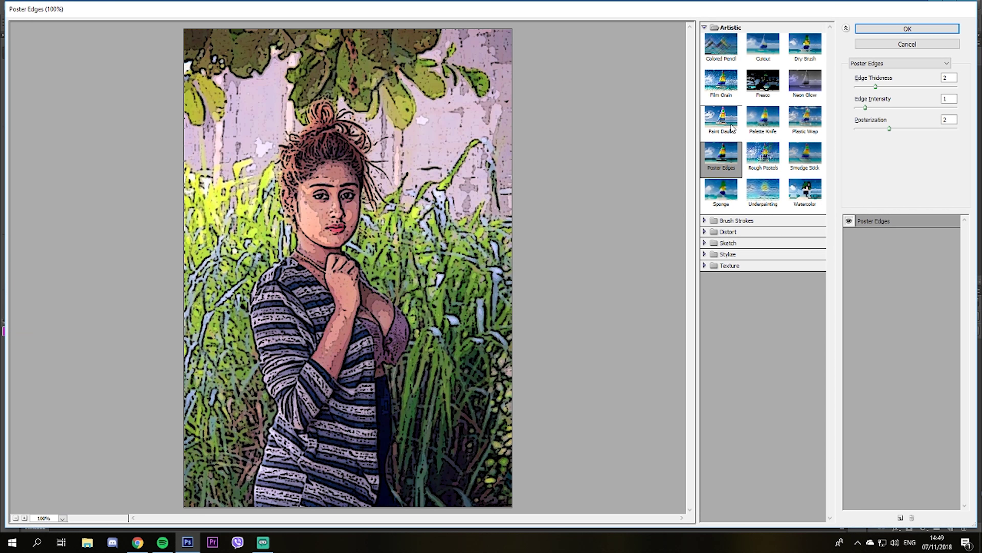
left_click(722, 118)
left_click(722, 81)
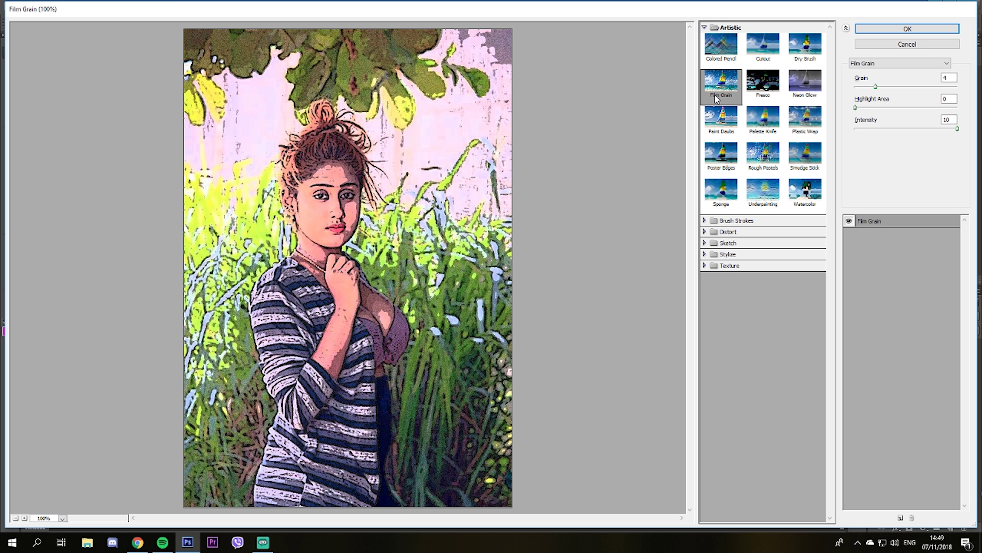
left_click(900, 45)
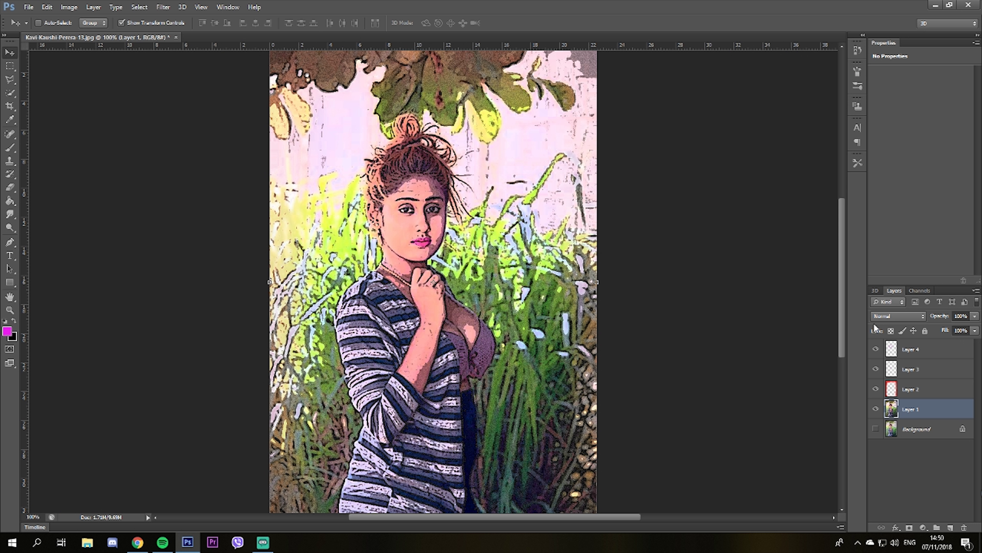
Apply Levels to Layer 1 with black input 18, gamma 1.00 and white input 237.
left_click_drag(838, 309, 837, 299)
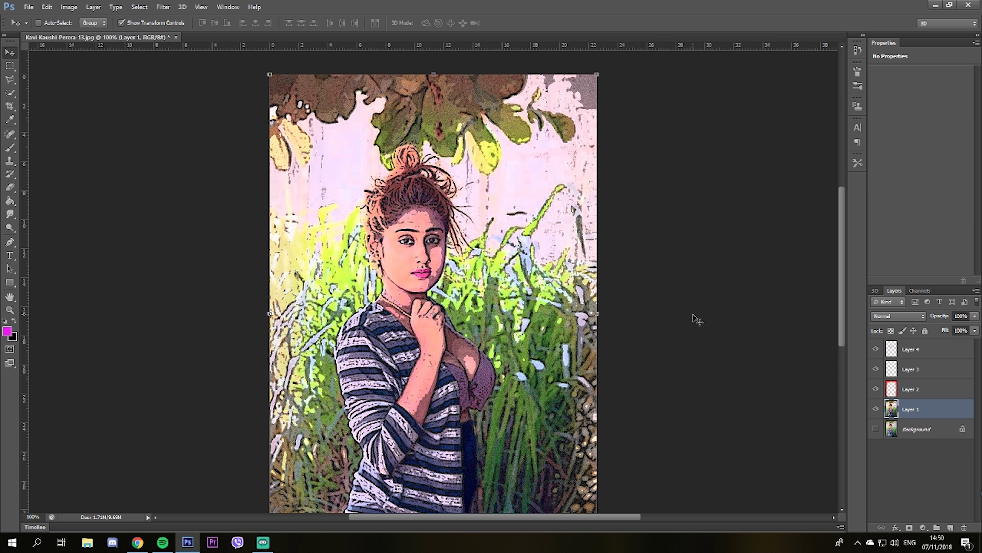
scroll(697, 319, "down", 1)
scroll(696, 319, "down", 1)
scroll(696, 319, "down", 1)
scroll(696, 319, "down", 1)
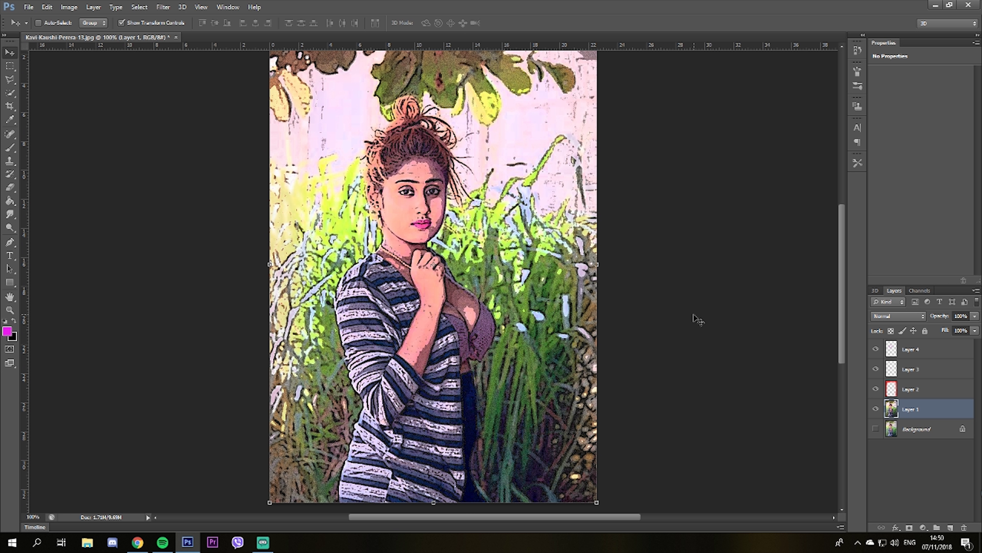
scroll(696, 319, "down", 1)
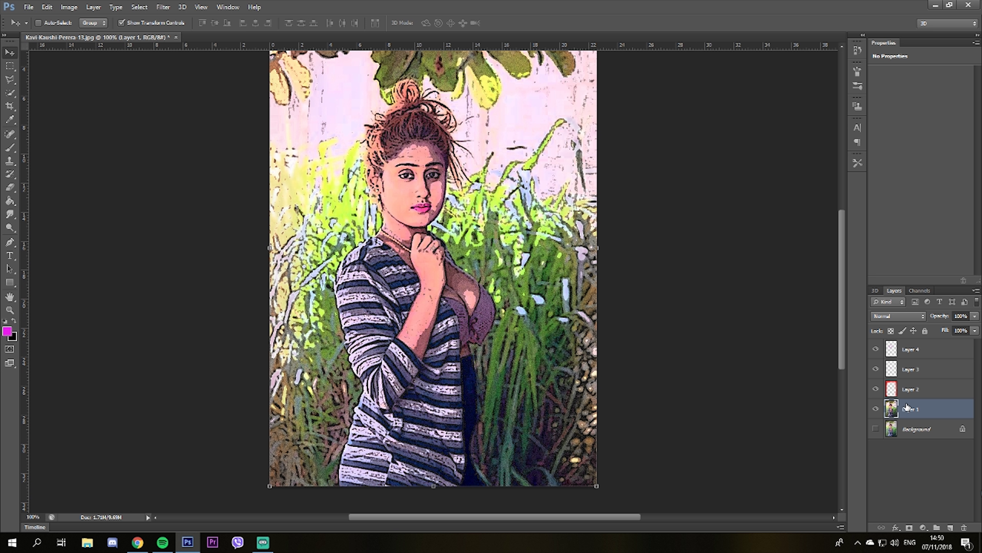
key("ctrl+l")
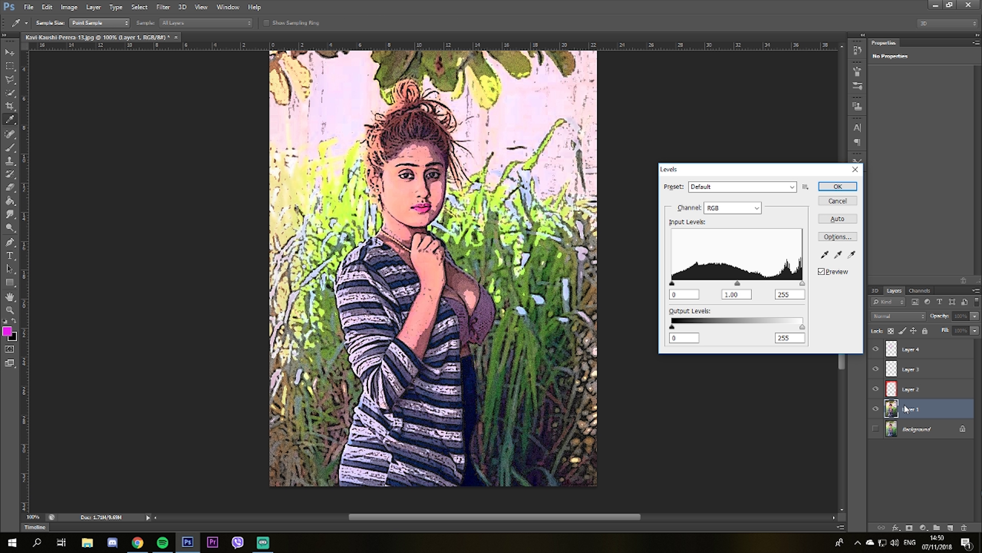
left_click_drag(672, 283, 680, 283)
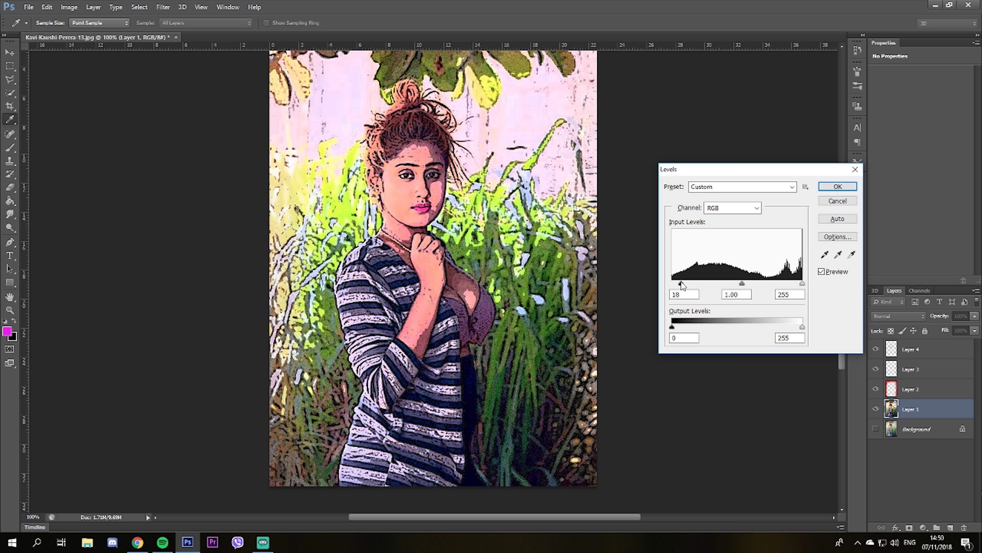
left_click_drag(803, 282, 792, 281)
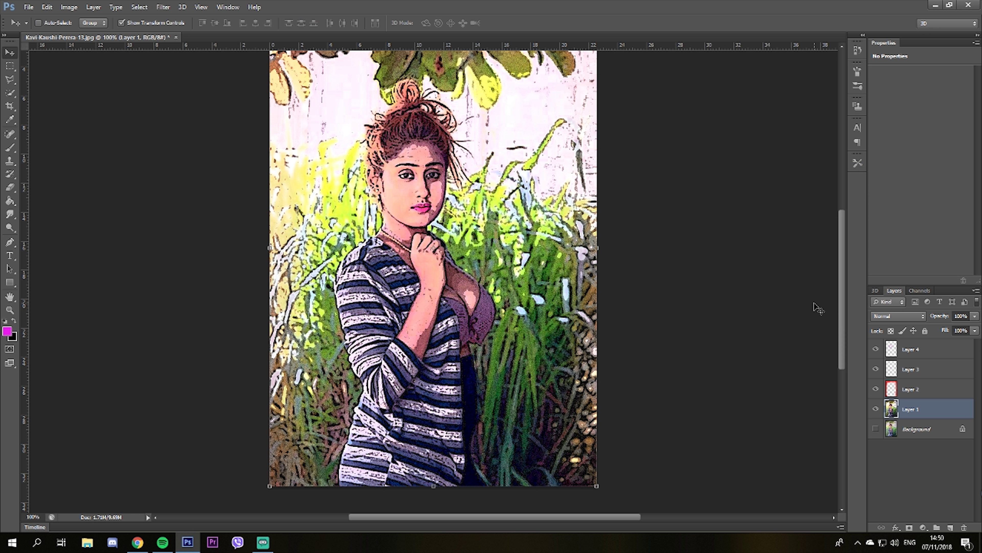
left_click(838, 187)
key("v")
left_click_drag(844, 336, 847, 329)
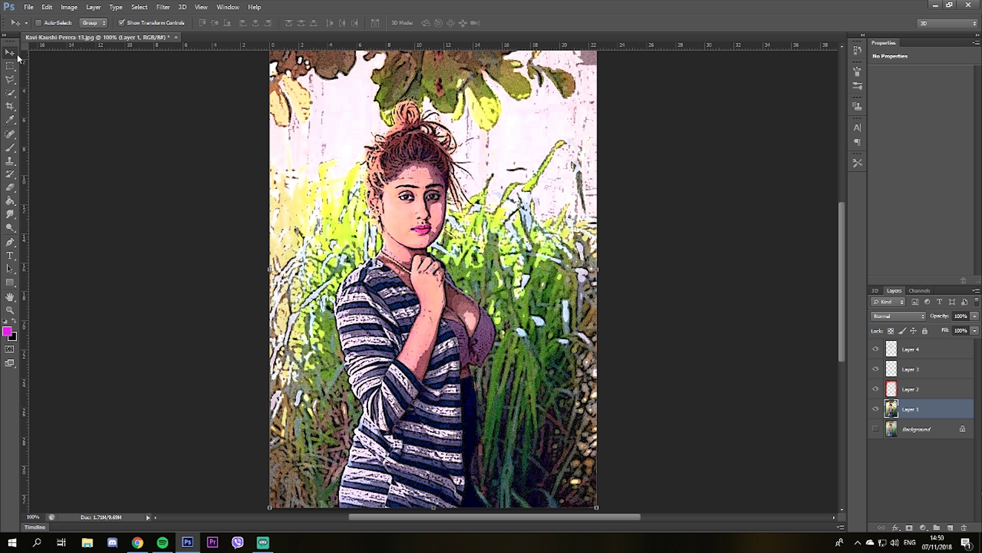
Zoom the view out to 66.7%, then zoom in on the face to 200%.
left_click(10, 311)
left_click(53, 23)
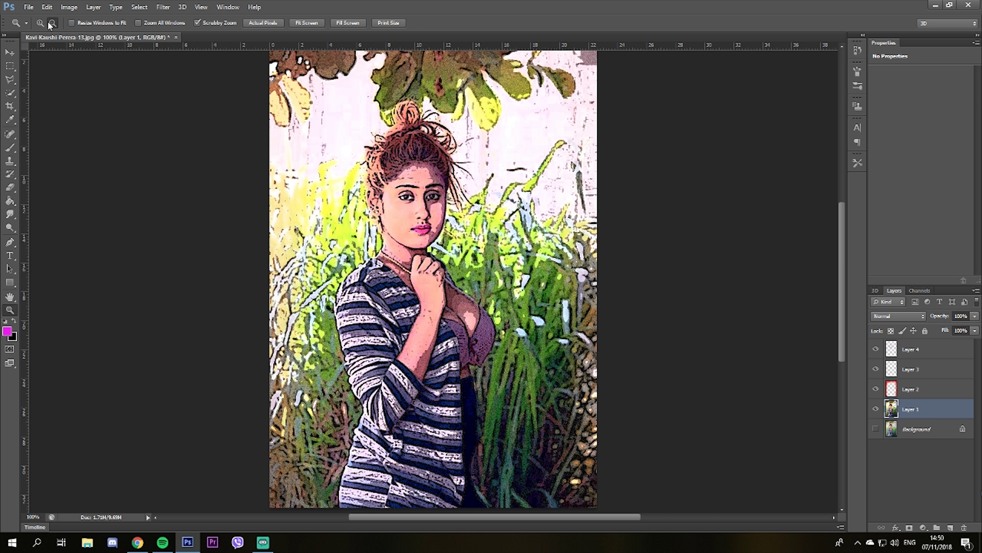
left_click(167, 154)
left_click(12, 54)
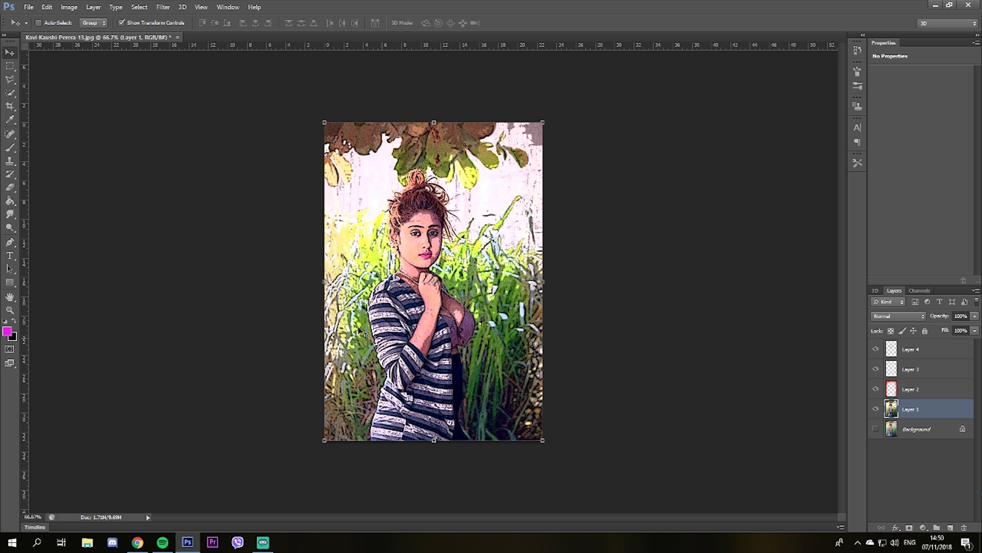
left_click(10, 309)
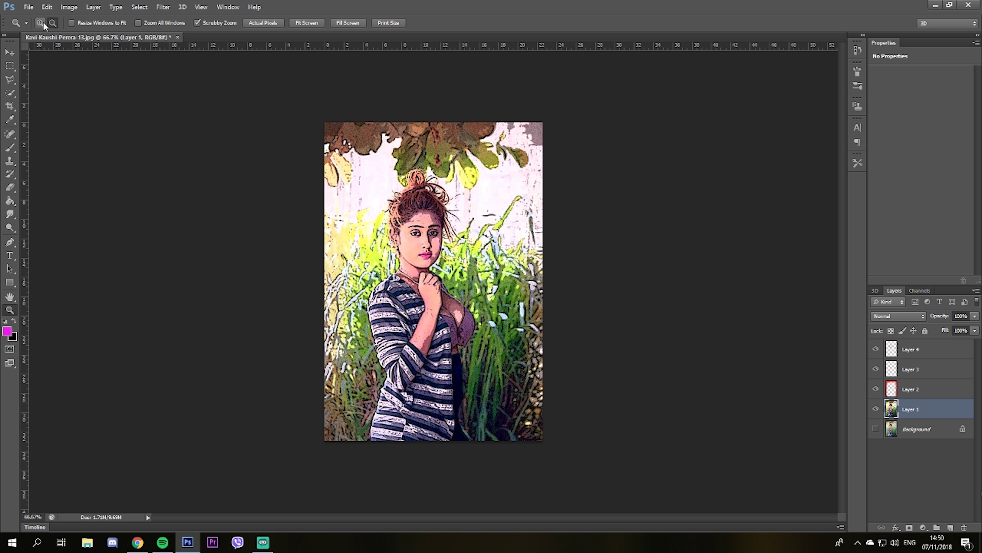
left_click(422, 240)
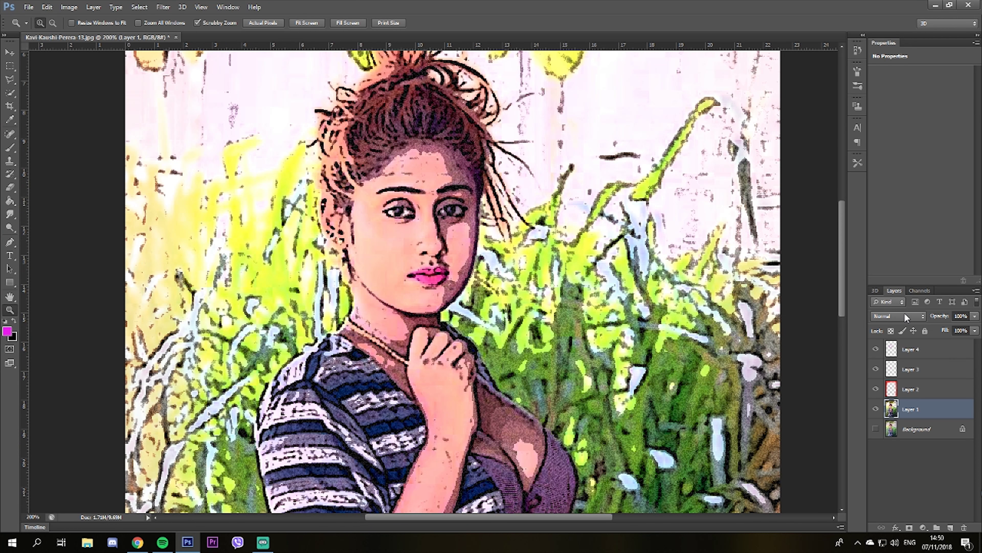
left_click(880, 290)
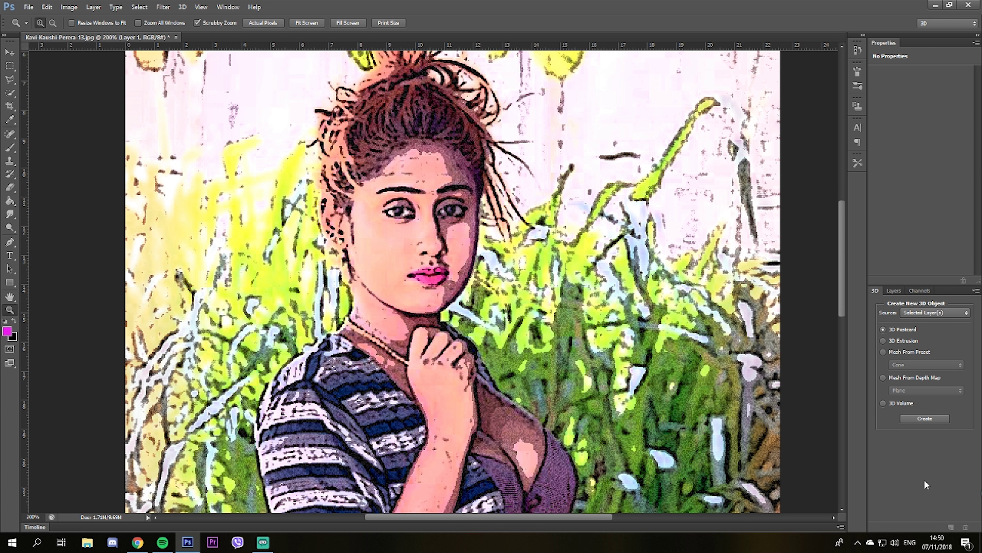
Load a luminosity selection from the RGB channel, keeping Layer 1 as the working layer.
left_click(901, 292)
left_click(914, 290)
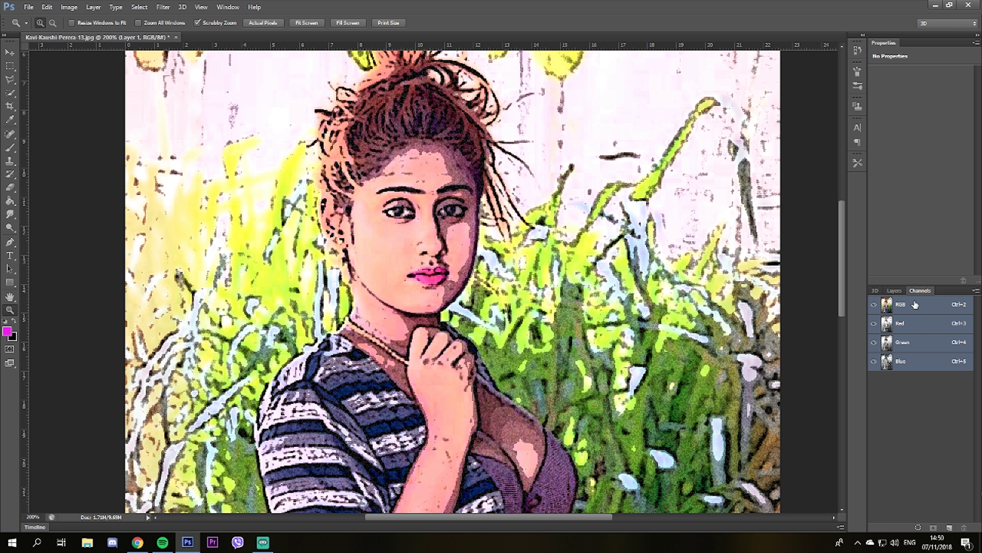
left_click(918, 527)
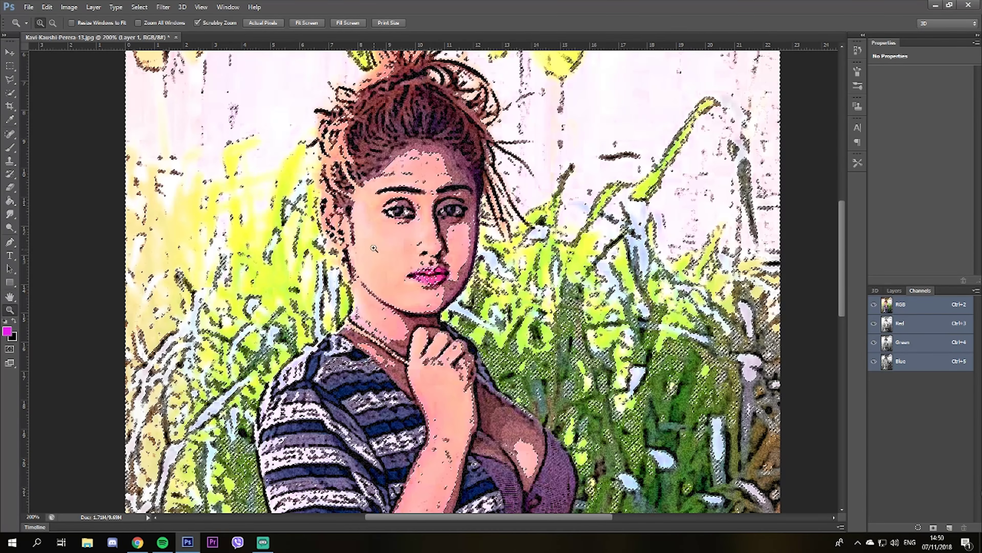
scroll(425, 194, "down", 3)
scroll(387, 216, "up", 3)
scroll(328, 249, "up", 2)
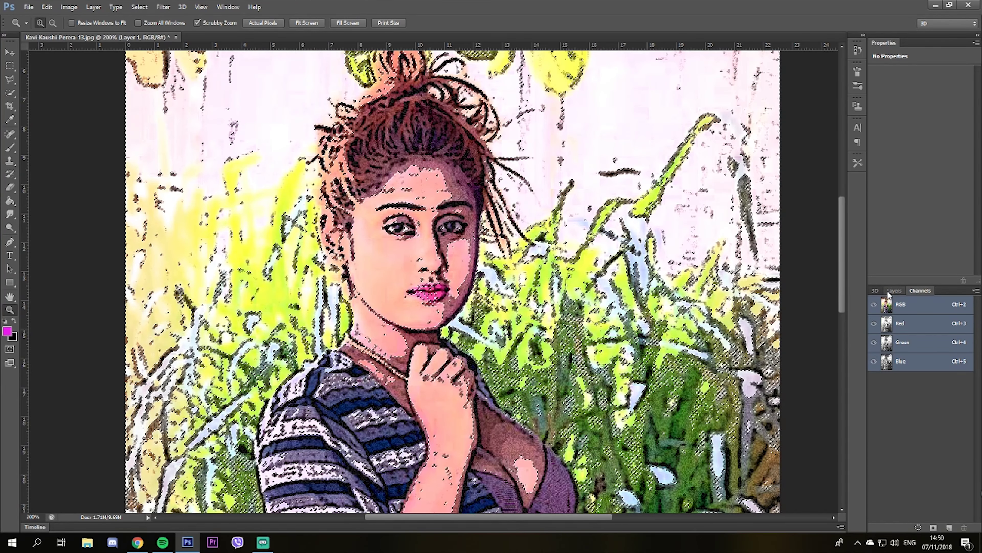
left_click(888, 292)
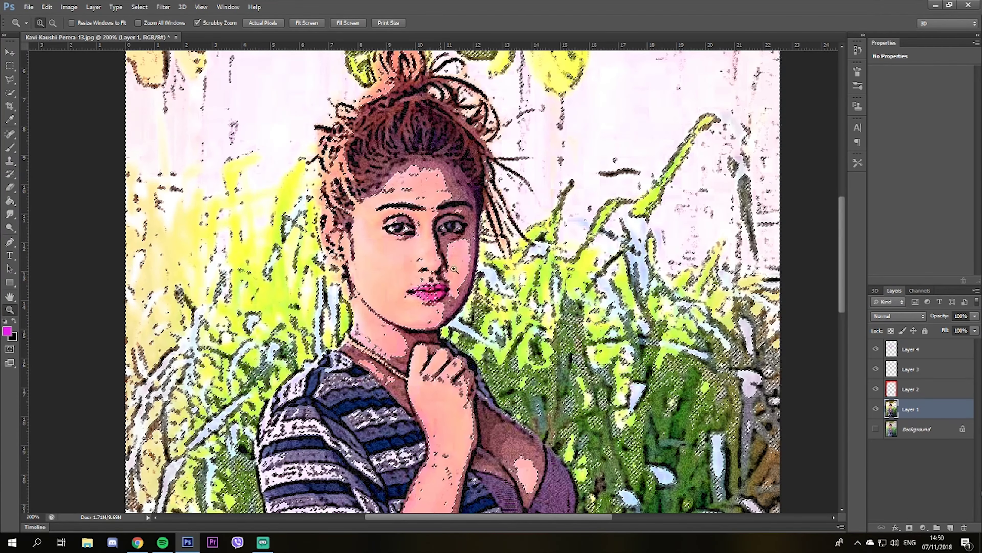